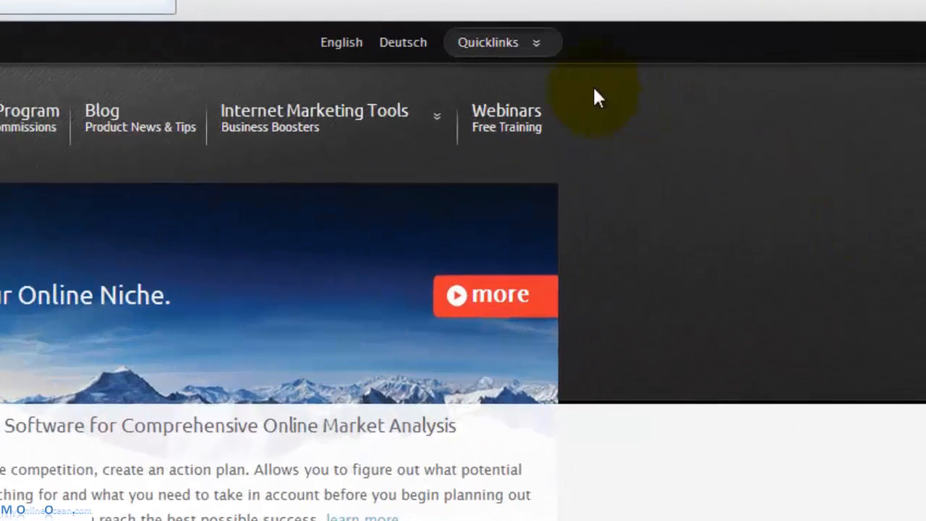
Log in to the SwissMadeMarketing apps with the prefilled account credentials.
{"action": "left_click", "coordinate": [540, 45]}
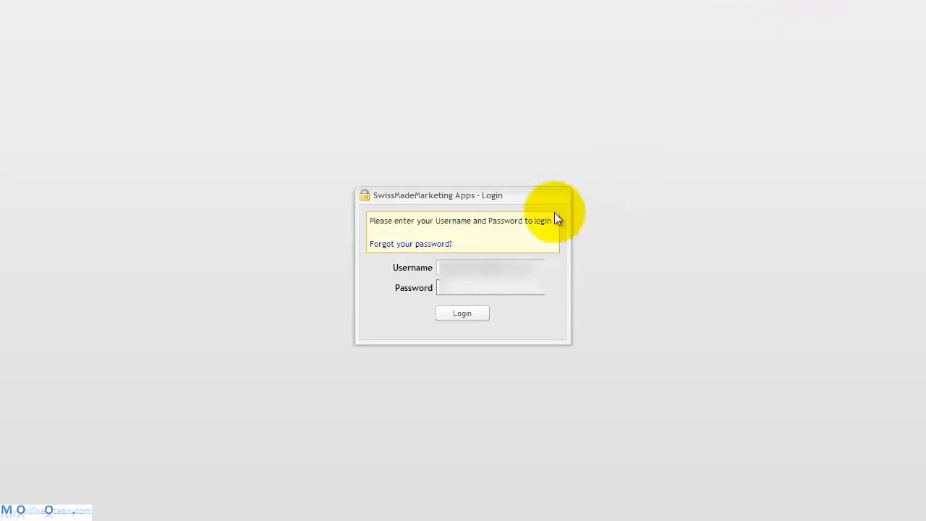
{"action": "left_click", "coordinate": [464, 313]}
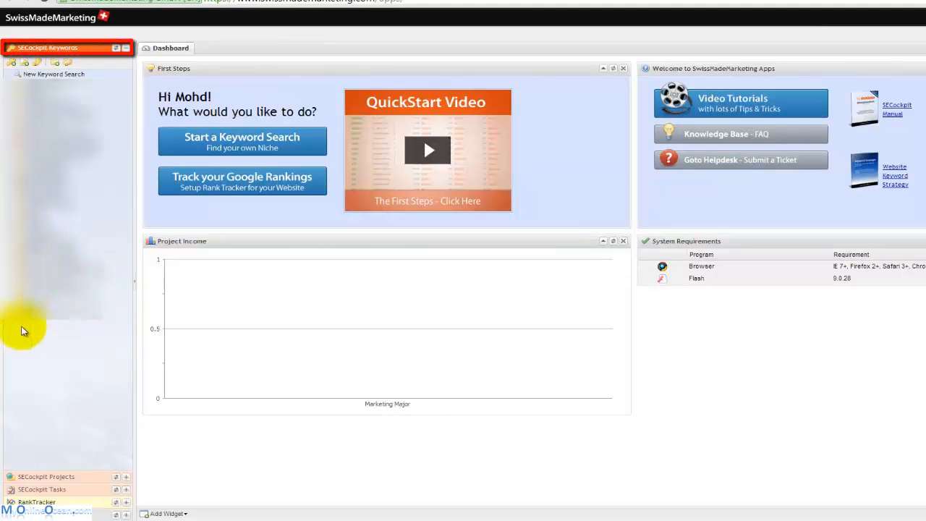
Look through the SECockpit Projects, SECockpit Tasks and RankTracker sections.
{"action": "left_click", "coordinate": [62, 478]}
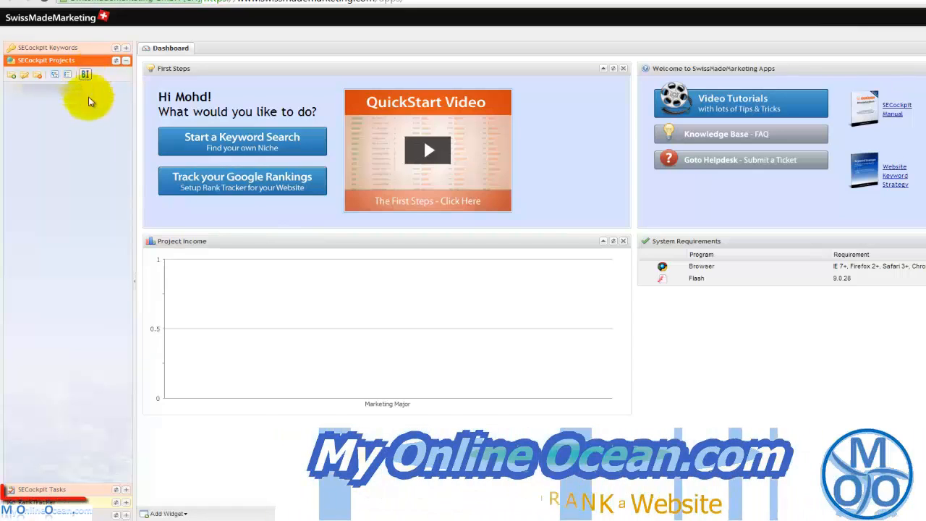
{"action": "left_click", "coordinate": [88, 492]}
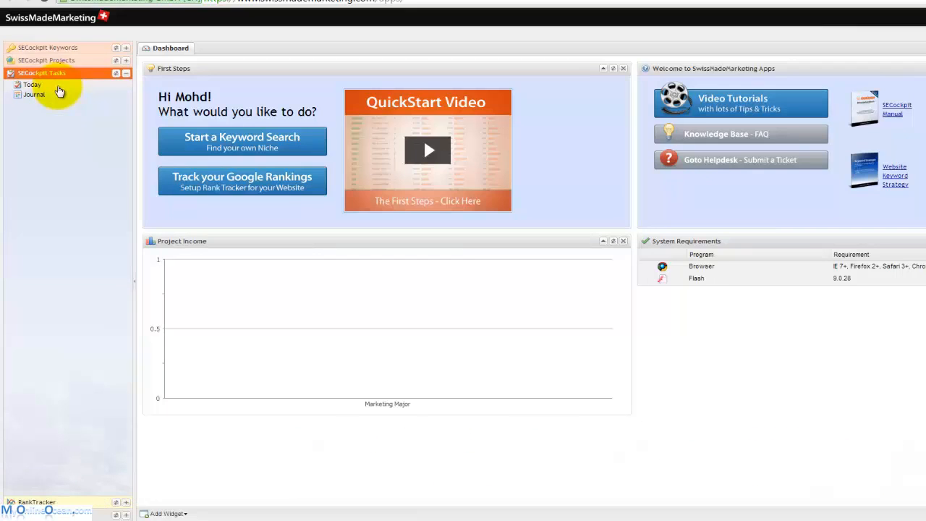
{"action": "left_click", "coordinate": [69, 502]}
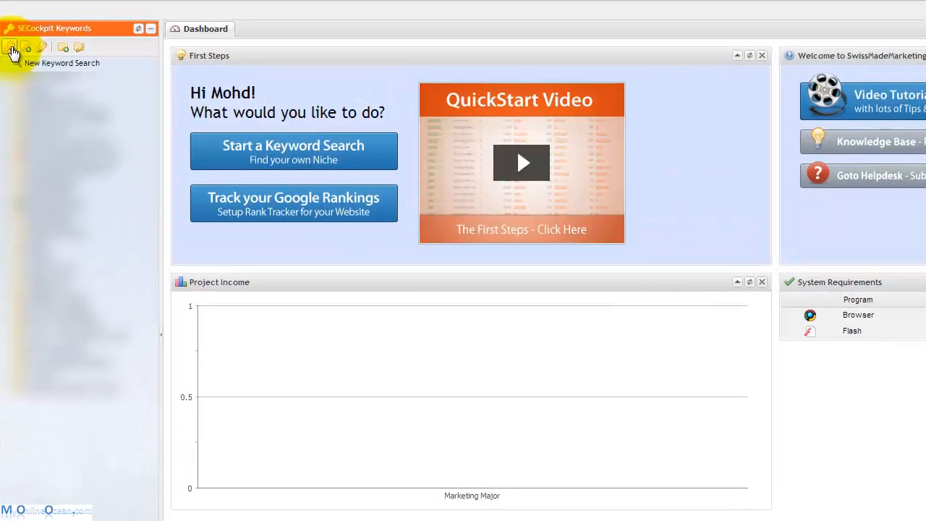
Open a new keyword seed form and examine its Keyword Phrase and Website fields.
{"action": "left_click", "coordinate": [11, 49]}
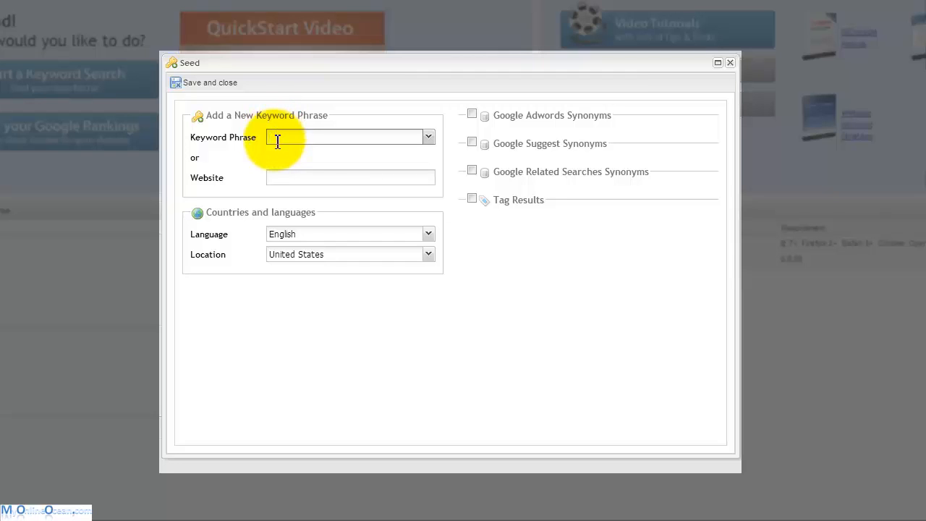
{"action": "left_click", "coordinate": [284, 178]}
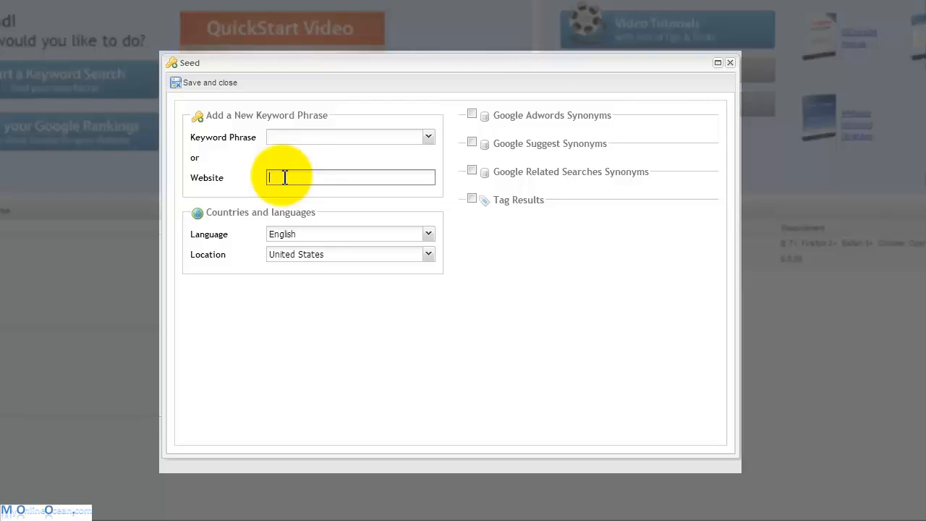
{"action": "left_click", "coordinate": [286, 137]}
{"action": "left_click", "coordinate": [287, 182]}
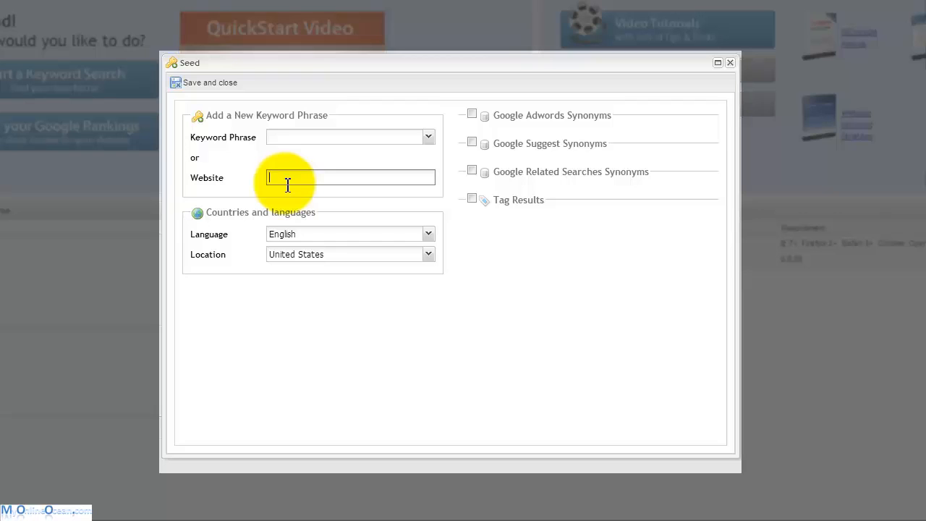
Browse the available Language and Location choices for the new keyword seed.
{"action": "left_click", "coordinate": [429, 236]}
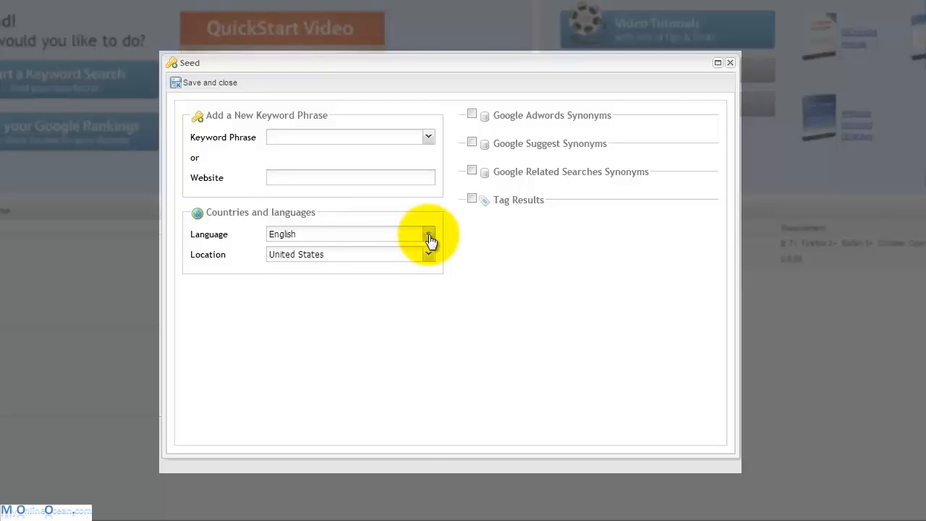
{"action": "left_click", "coordinate": [429, 246]}
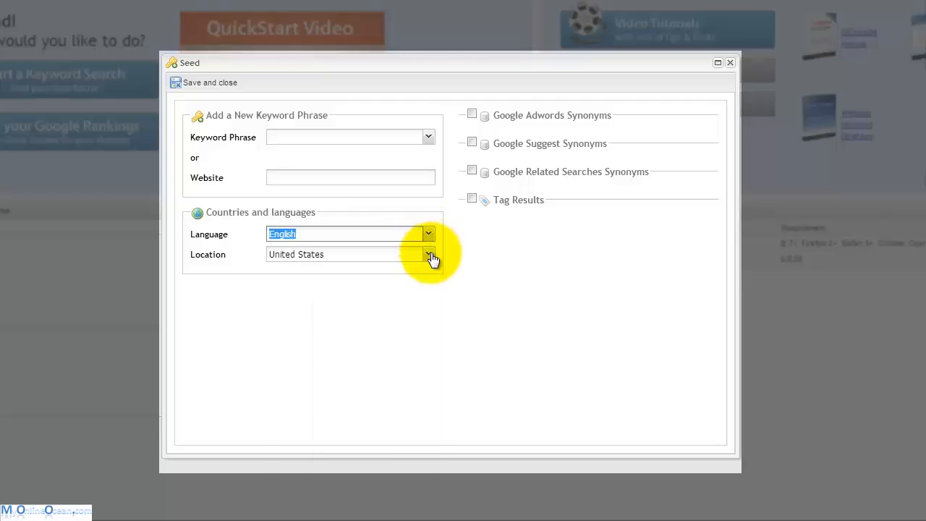
{"action": "left_click", "coordinate": [429, 254]}
{"action": "left_click", "coordinate": [432, 257]}
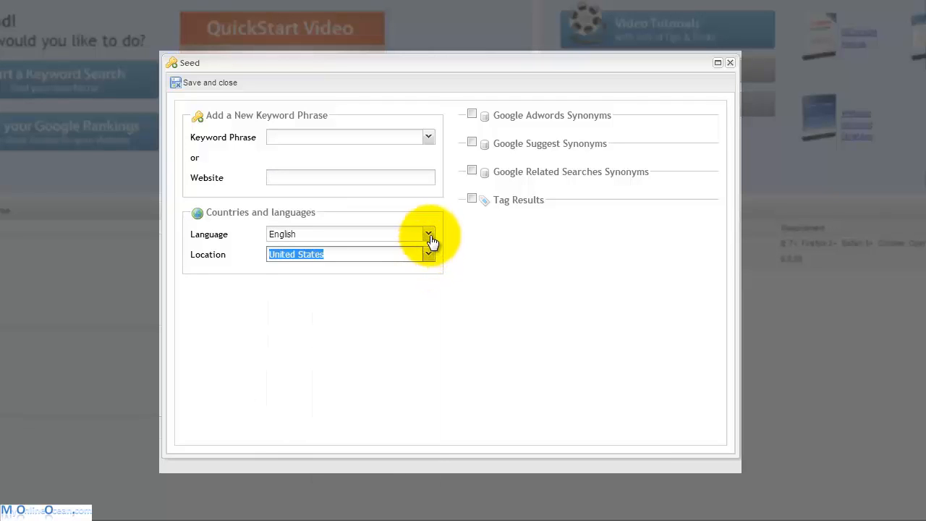
{"action": "left_click", "coordinate": [429, 233]}
{"action": "left_click_drag", "start_coordinate": [427, 267], "coordinate": [429, 429]}
{"action": "left_click", "coordinate": [466, 304]}
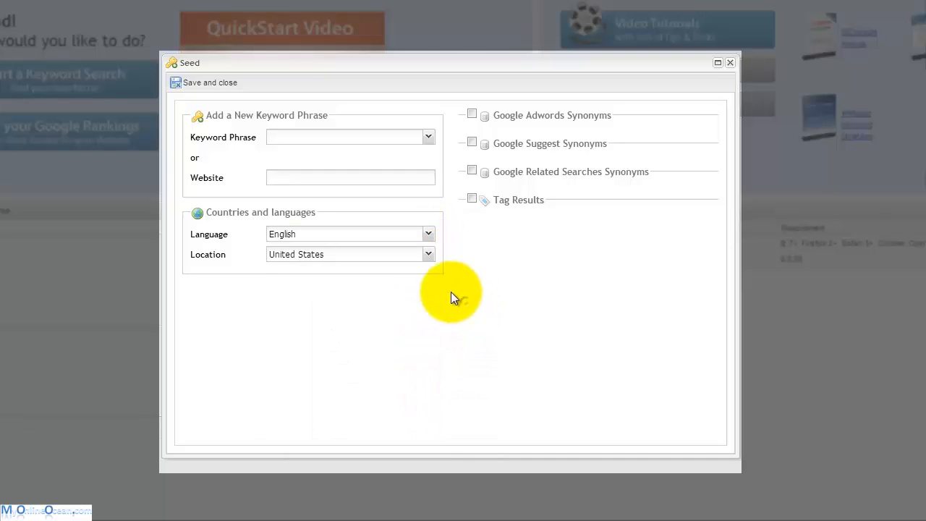
{"action": "left_click", "coordinate": [430, 256]}
{"action": "left_click_drag", "start_coordinate": [431, 292], "coordinate": [447, 447]}
{"action": "left_click", "coordinate": [447, 453]}
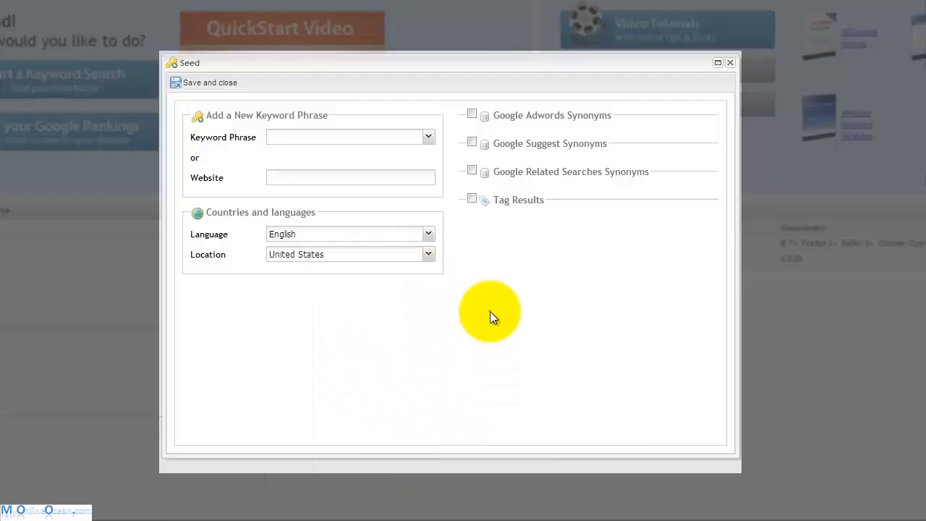
Try the Google Adwords, Google Suggest and Google Related Searches Synonyms sources one after another in the seed form.
{"action": "left_click", "coordinate": [474, 115]}
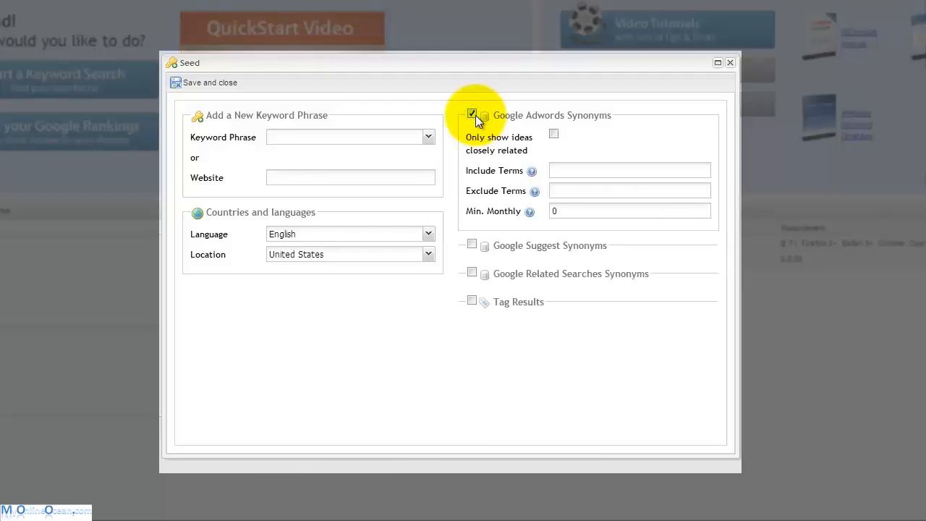
{"action": "left_click", "coordinate": [474, 115]}
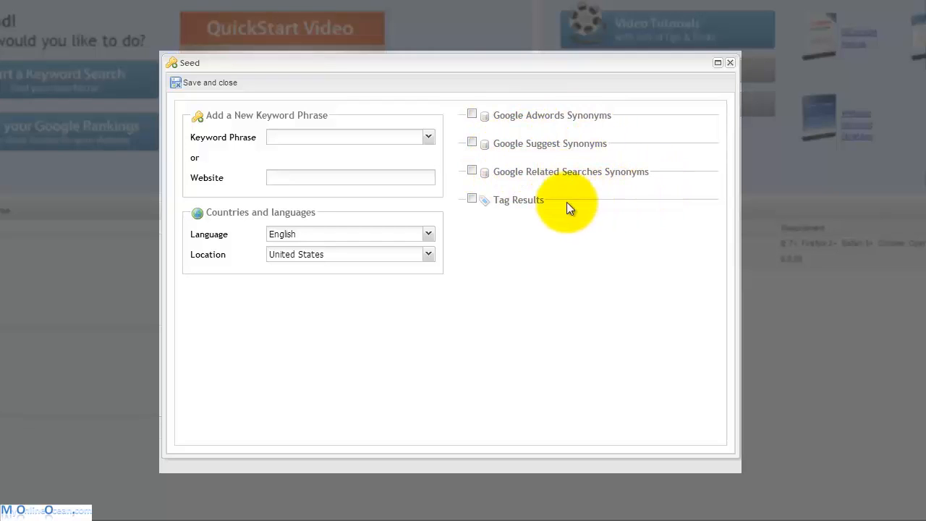
{"action": "left_click", "coordinate": [471, 114]}
{"action": "left_click", "coordinate": [475, 239]}
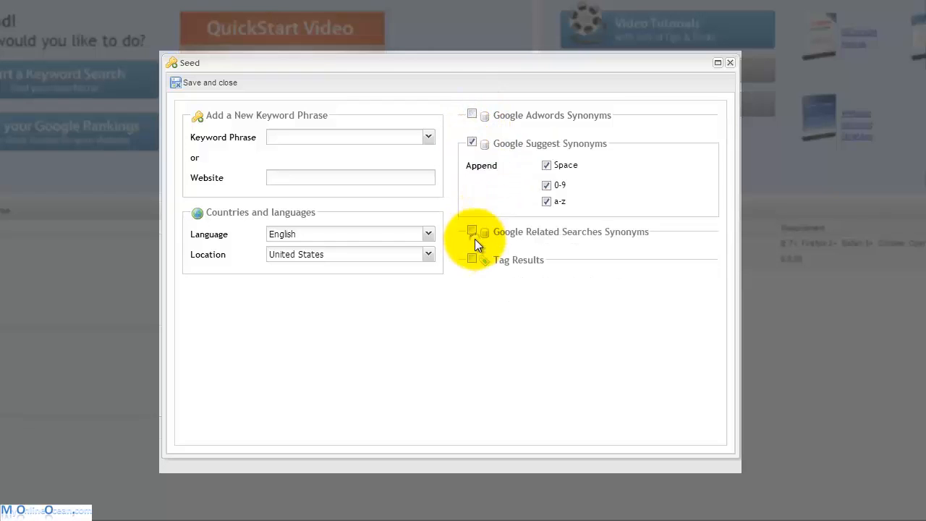
{"action": "left_click", "coordinate": [473, 229]}
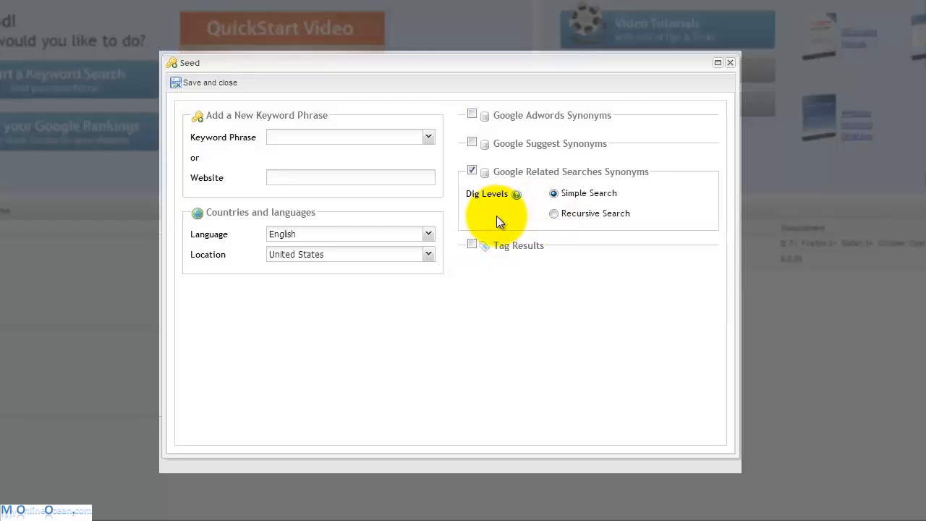
Enable Tag Results for the seed and try the blue, green and orange tags.
{"action": "left_click", "coordinate": [473, 244]}
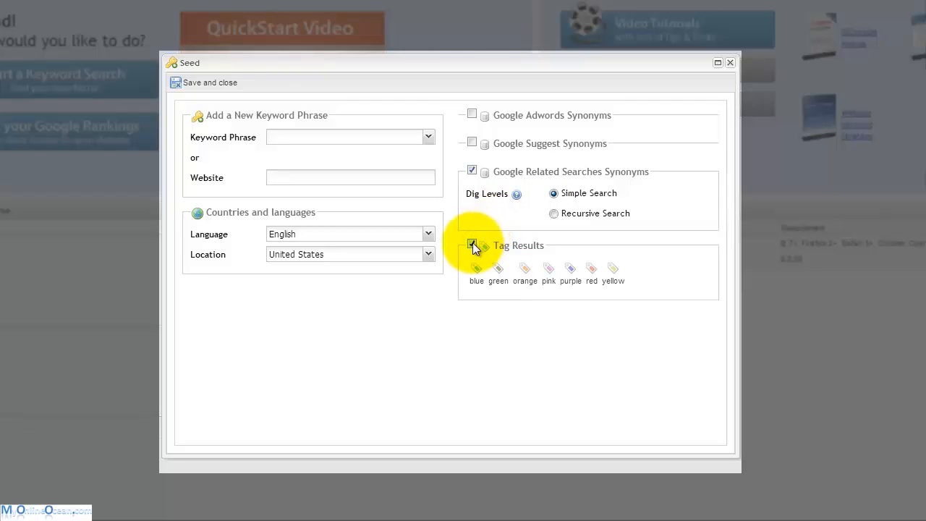
{"action": "left_click", "coordinate": [471, 274]}
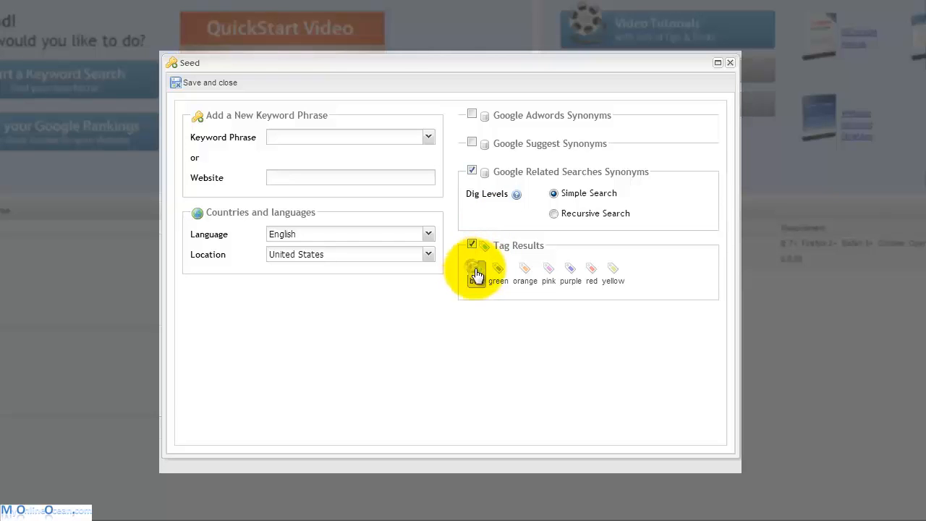
{"action": "left_click", "coordinate": [497, 275]}
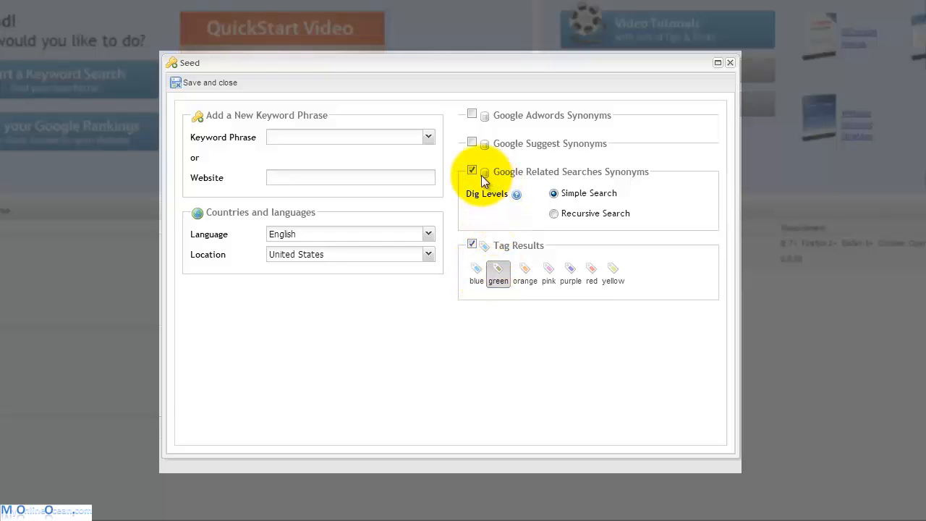
{"action": "left_click", "coordinate": [526, 272]}
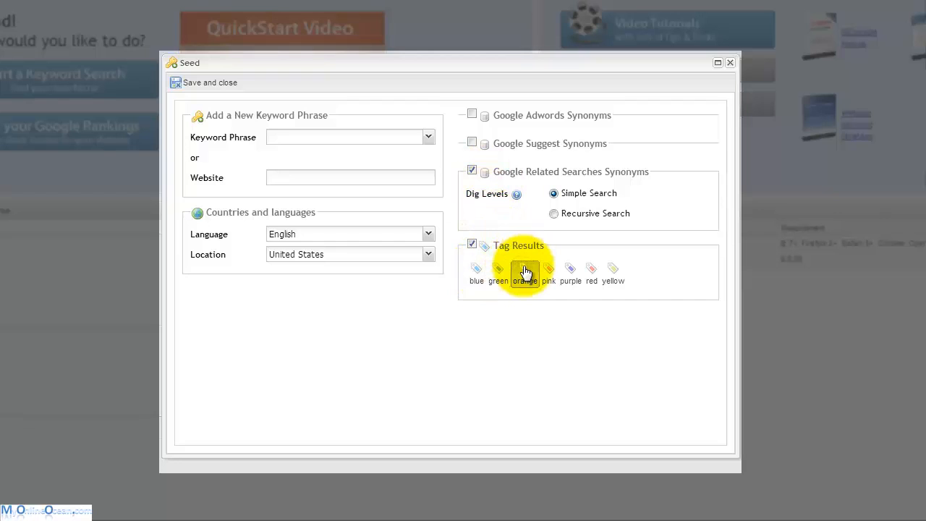
Try the seed's Google Adwords and Google Suggest Synonyms again, ending with Google Related Searches Synonyms and its Recursive Search option.
{"action": "left_click", "coordinate": [471, 115]}
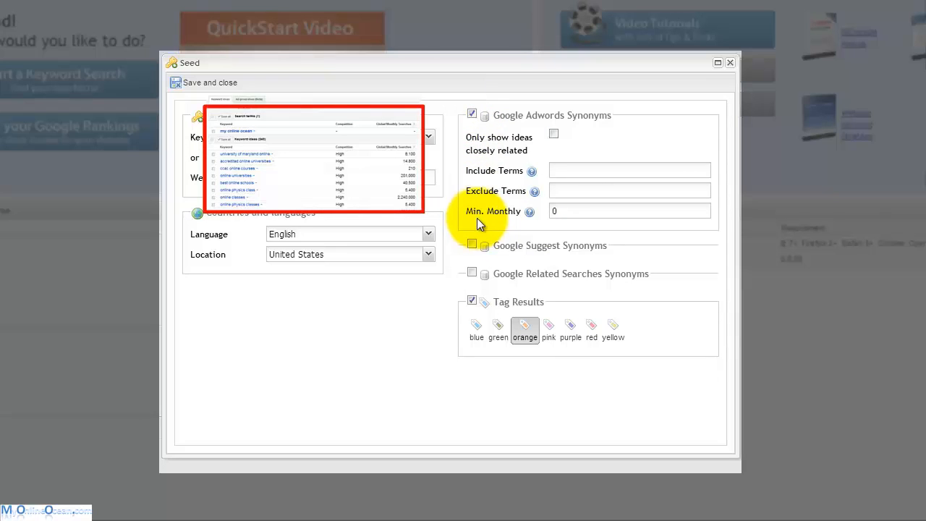
{"action": "left_click", "coordinate": [555, 134]}
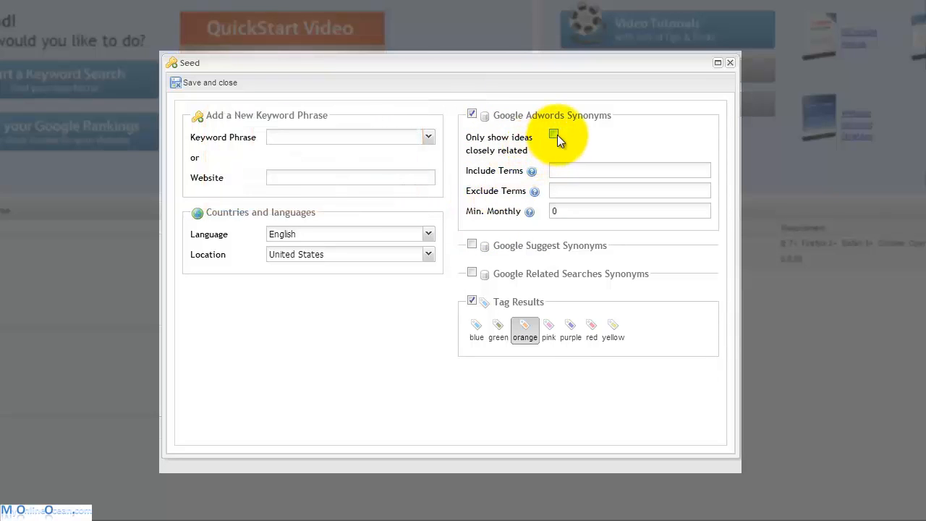
{"action": "left_click", "coordinate": [556, 135]}
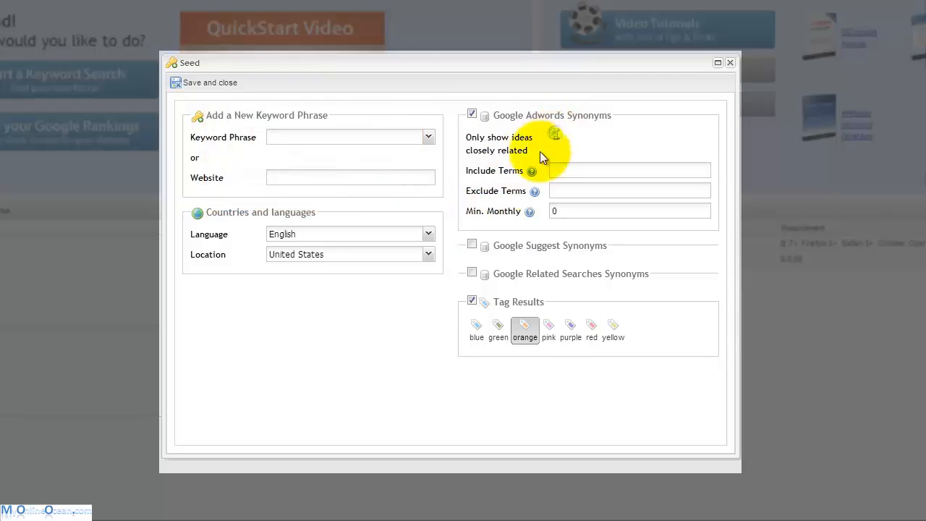
{"action": "left_click", "coordinate": [472, 246]}
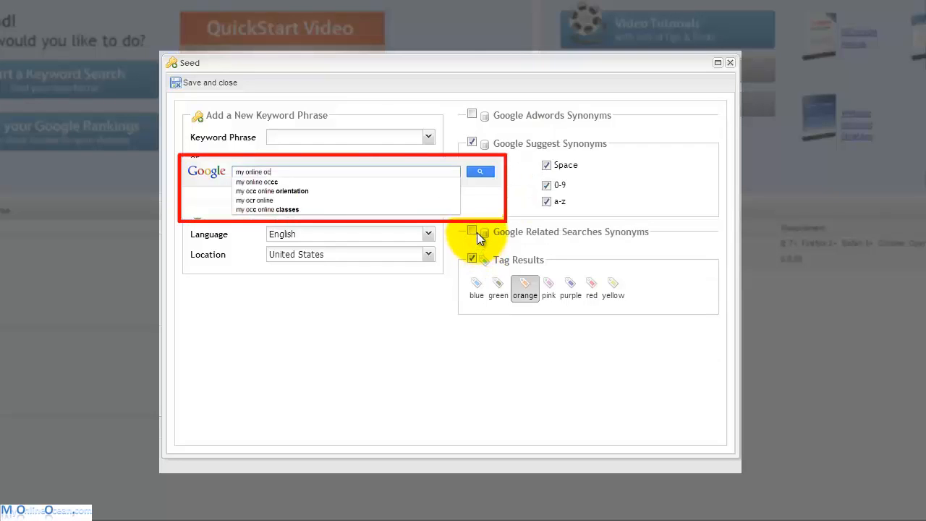
{"action": "left_click", "coordinate": [476, 232]}
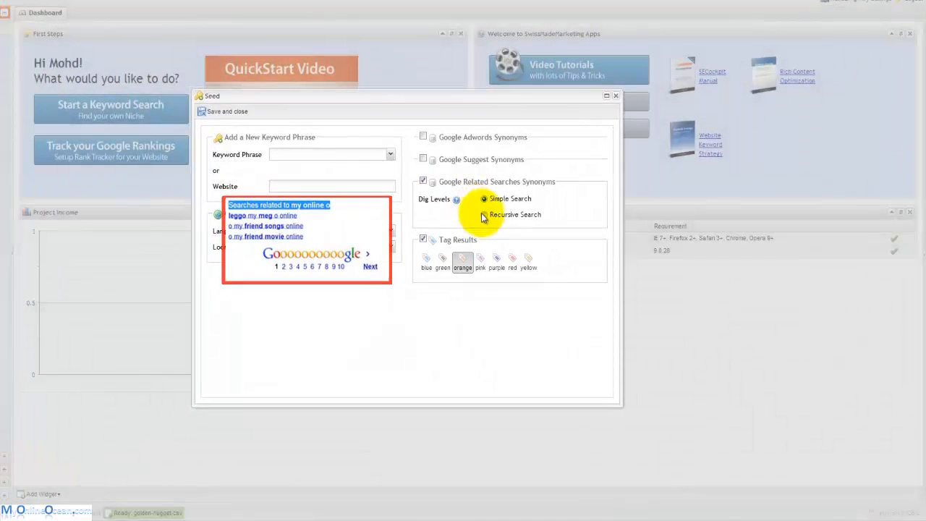
{"action": "left_click", "coordinate": [485, 215]}
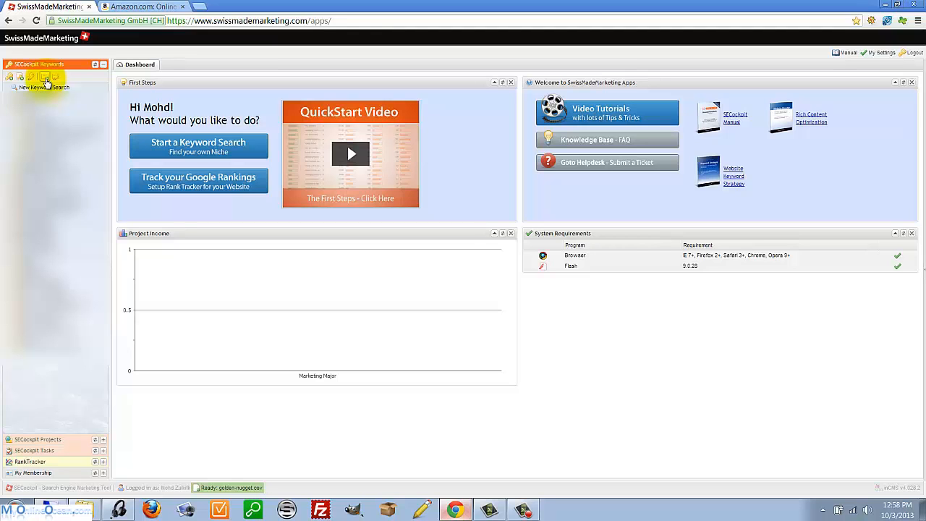
Create a favourites folder named TUTORIAL with the plain folder icon and save it.
{"action": "left_click", "coordinate": [45, 77]}
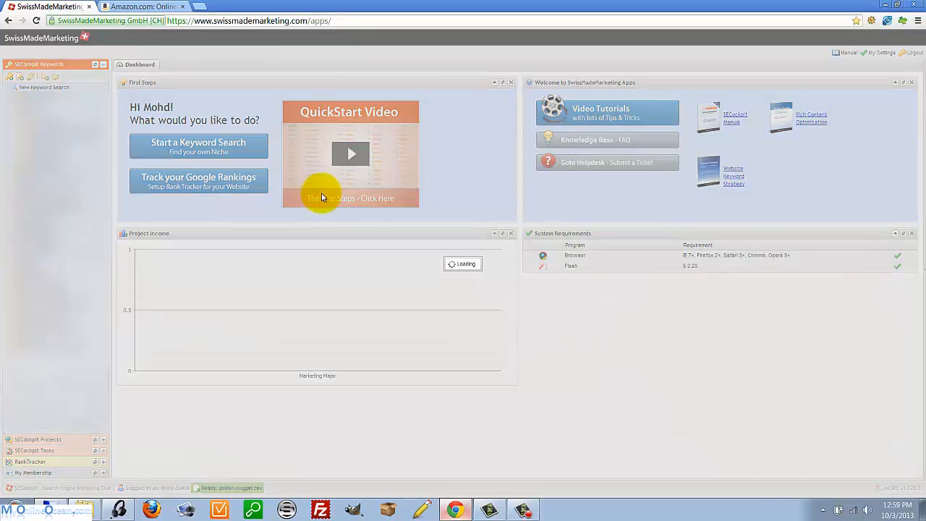
{"action": "left_click", "coordinate": [438, 265]}
{"action": "type", "text": "TUTORIAL"}
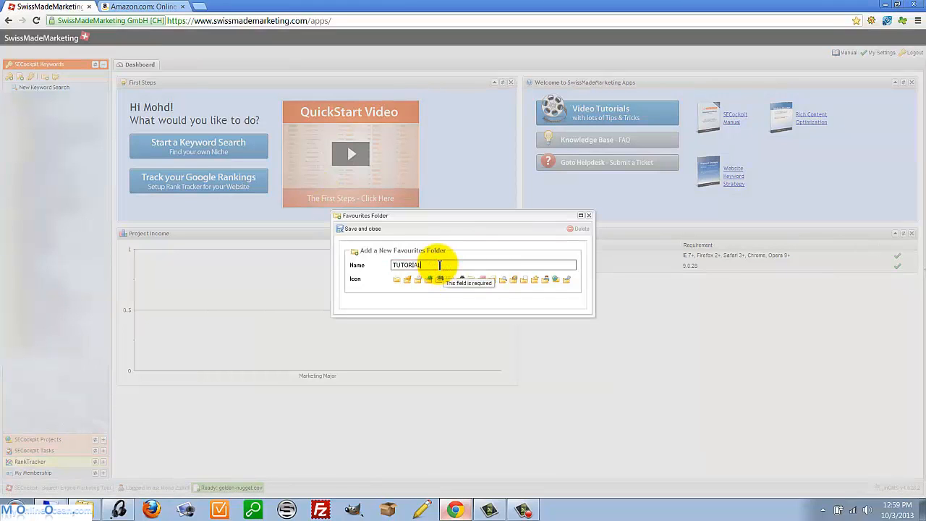
{"action": "left_click", "coordinate": [396, 283]}
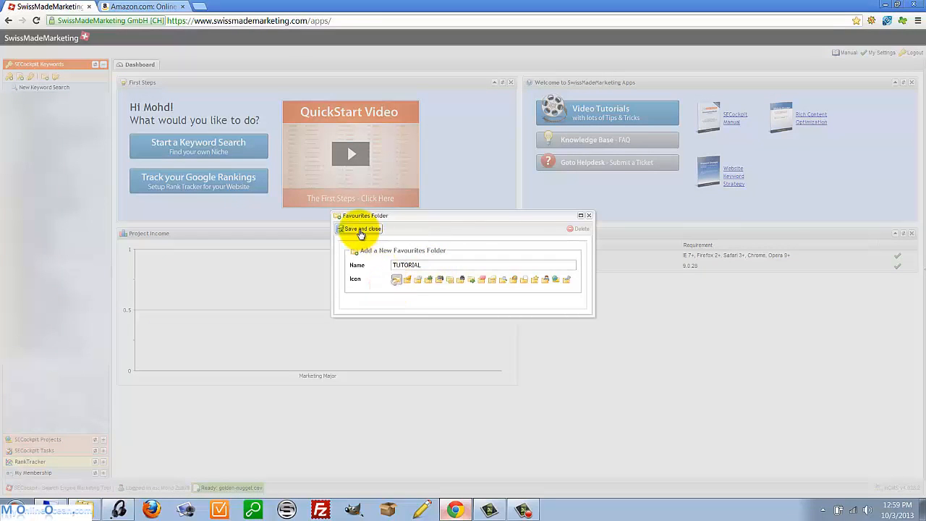
{"action": "left_click", "coordinate": [361, 229]}
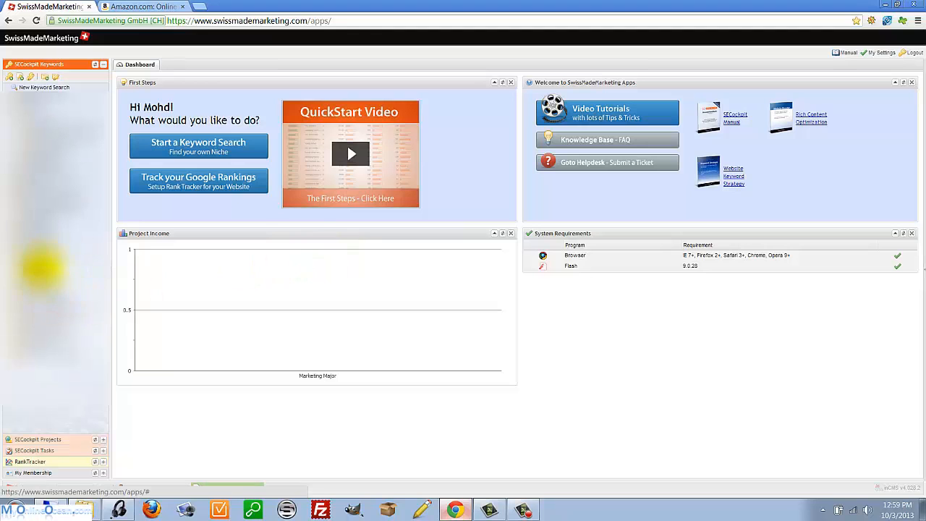
Switch to Amazon and open the Hunting & Fishing category from the Full Store Directory.
{"action": "left_click", "coordinate": [149, 6]}
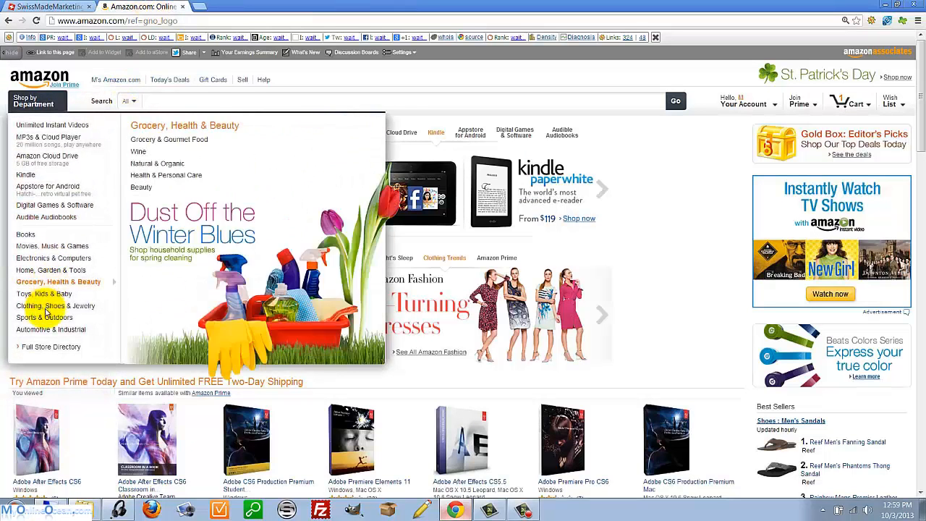
{"action": "left_click", "coordinate": [58, 346]}
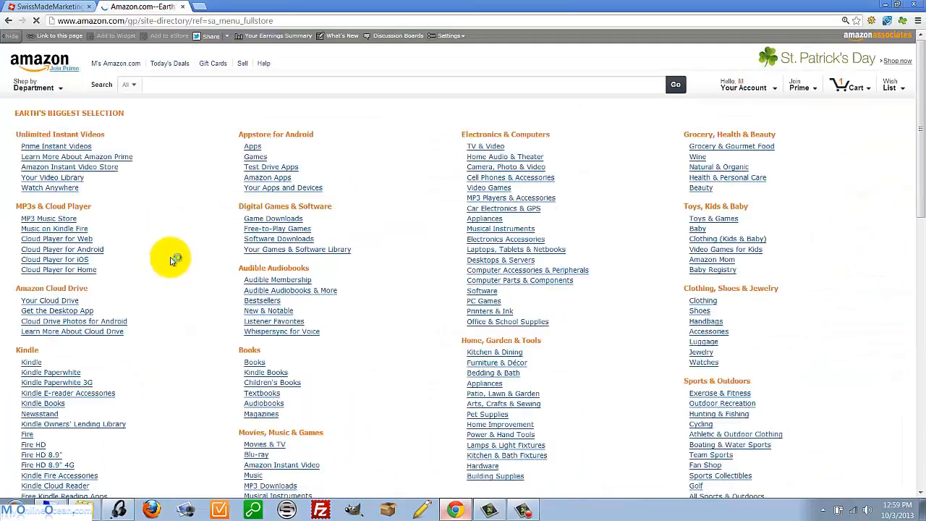
{"action": "scroll", "coordinate": [299, 238], "scroll_direction": "down", "scroll_amount": 1}
{"action": "scroll", "coordinate": [356, 248], "scroll_direction": "down", "scroll_amount": 1}
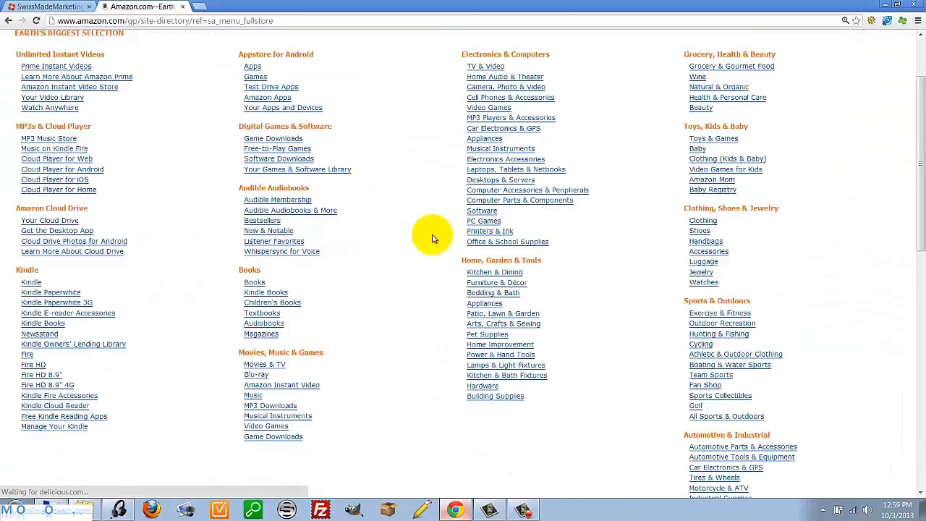
{"action": "scroll", "coordinate": [723, 295], "scroll_direction": "up", "scroll_amount": 1}
{"action": "scroll", "coordinate": [723, 298], "scroll_direction": "down", "scroll_amount": 1}
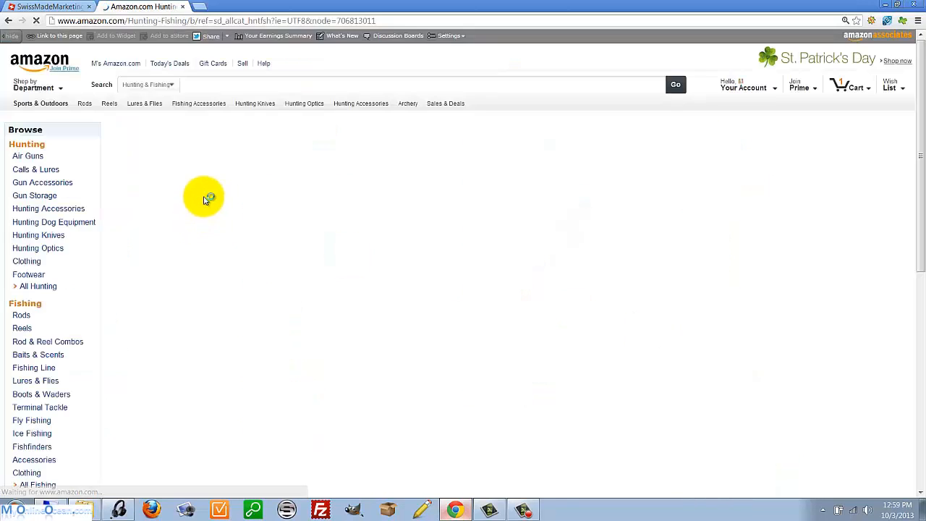
Switch back to SECockpit and start a new keyword search with the phrase "hunting knife reviews".
{"action": "scroll", "coordinate": [203, 199], "scroll_direction": "down", "scroll_amount": 1}
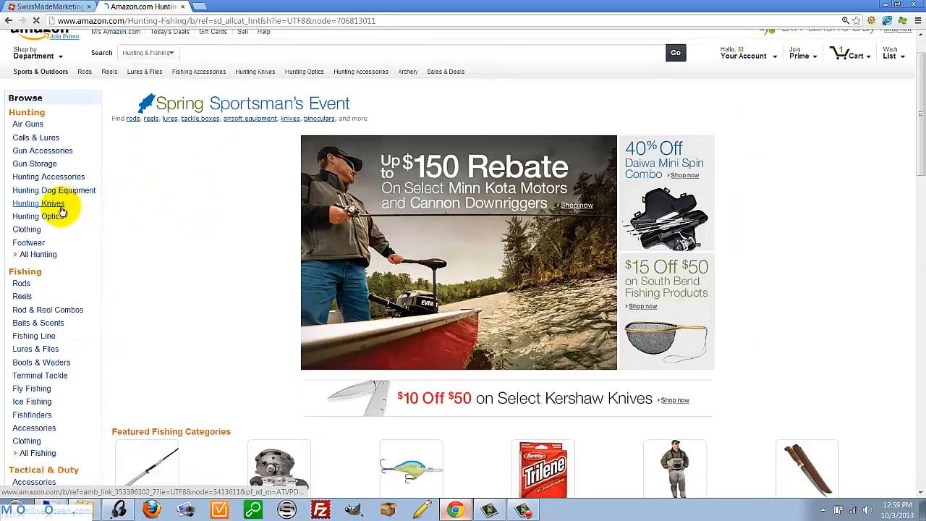
{"action": "left_click", "coordinate": [51, 7]}
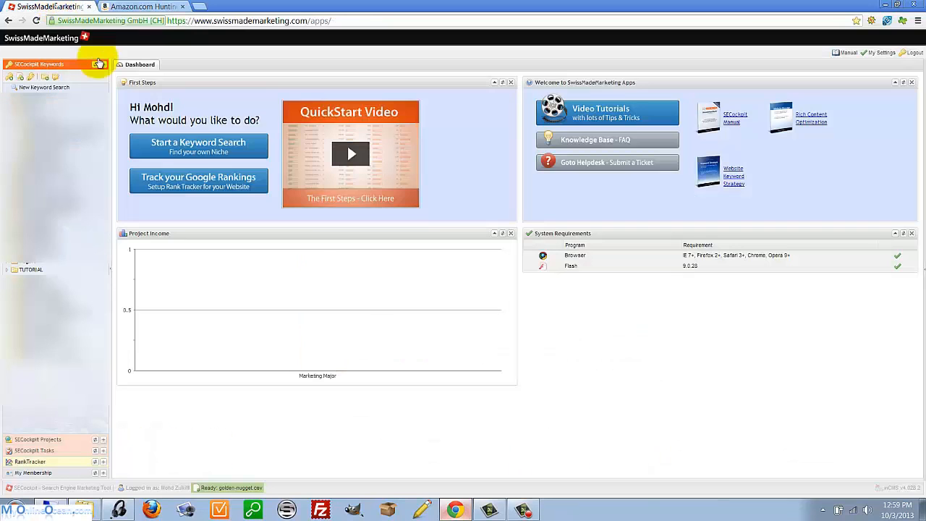
{"action": "left_click", "coordinate": [7, 78]}
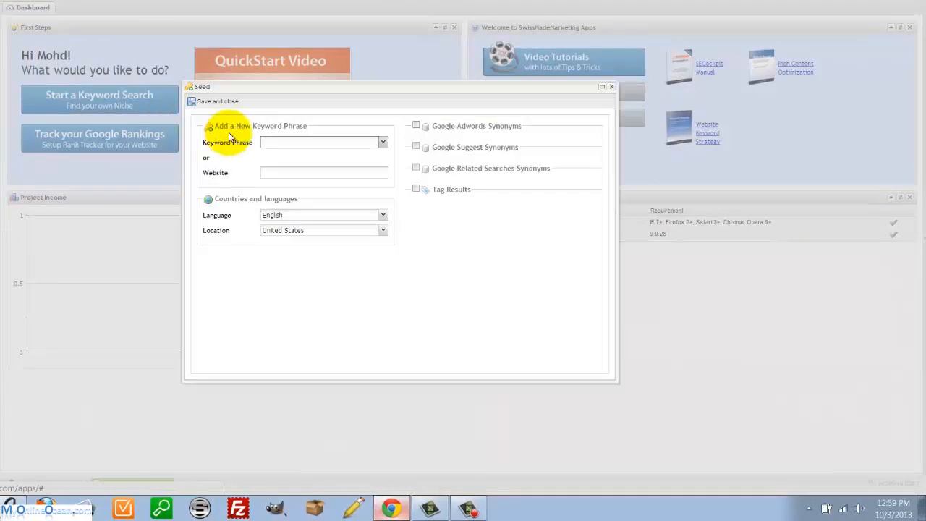
{"action": "left_click", "coordinate": [272, 142]}
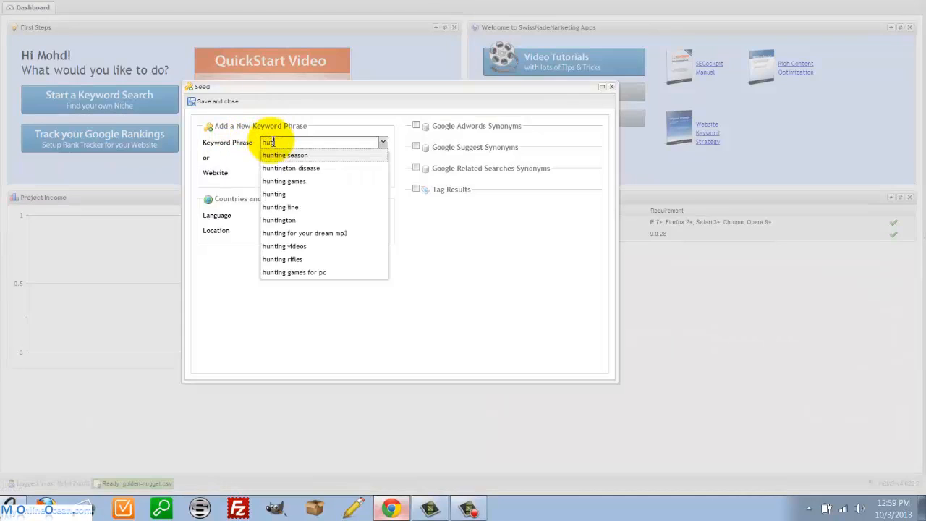
{"action": "type", "text": "hunting knife reviews"}
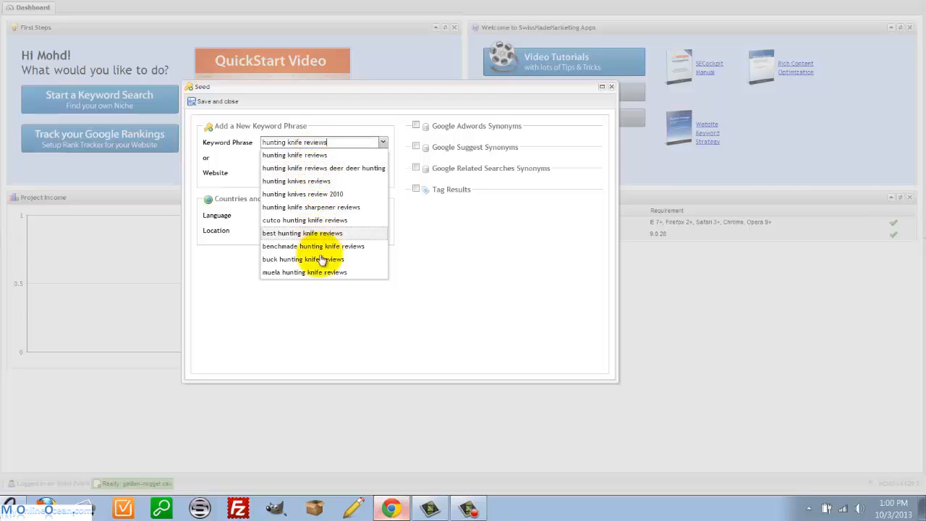
{"action": "left_click", "coordinate": [342, 130]}
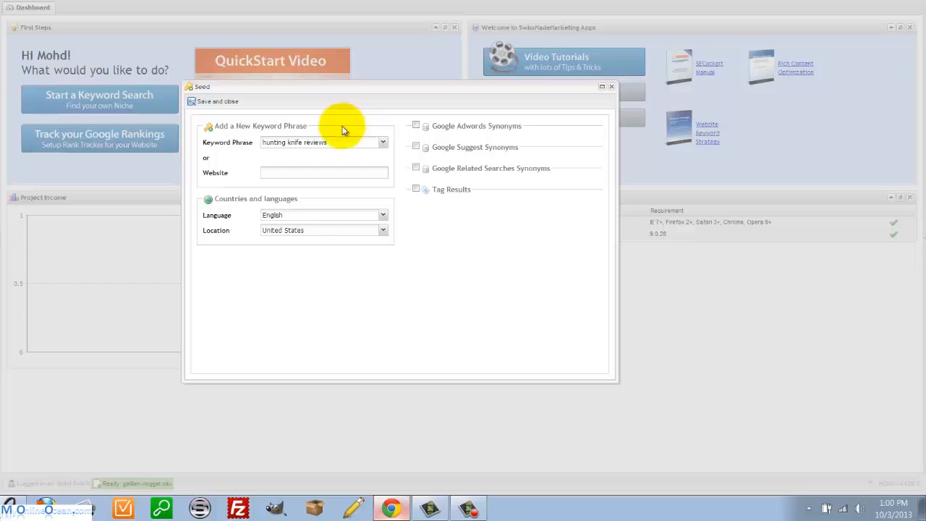
Keep English and United States, enable Google Adwords Synonyms, tag the results blue, and save the seed.
{"action": "left_click", "coordinate": [385, 217]}
{"action": "left_click", "coordinate": [384, 218]}
{"action": "left_click", "coordinate": [383, 230]}
{"action": "left_click", "coordinate": [384, 230]}
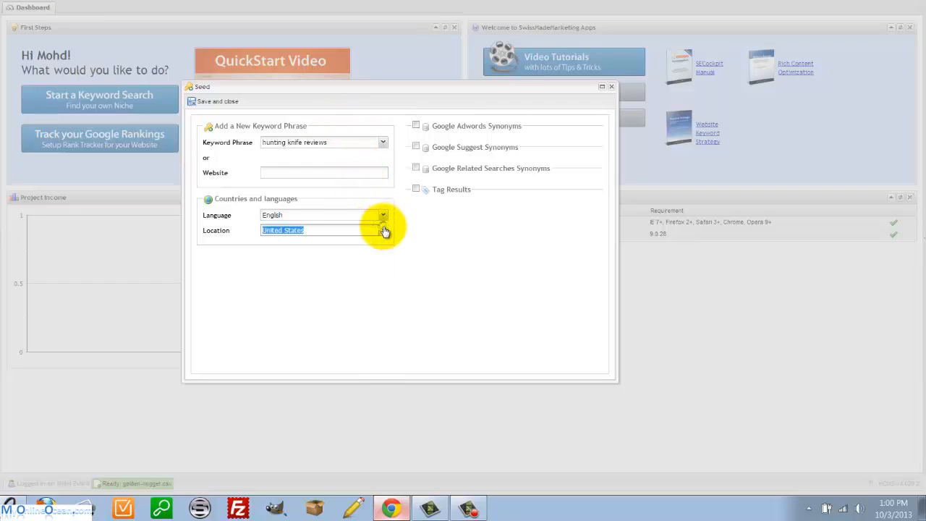
{"action": "left_click", "coordinate": [416, 127]}
{"action": "left_click", "coordinate": [417, 267]}
{"action": "left_click", "coordinate": [418, 289]}
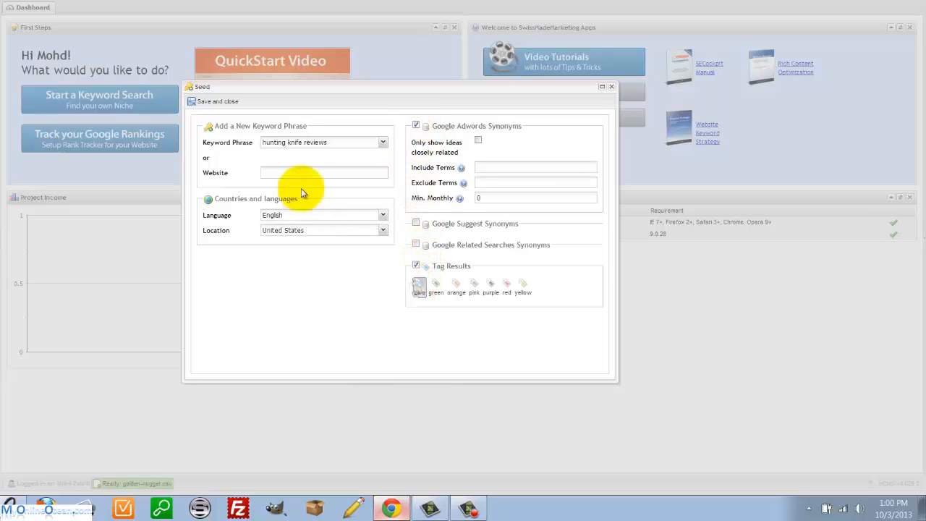
{"action": "left_click", "coordinate": [226, 101]}
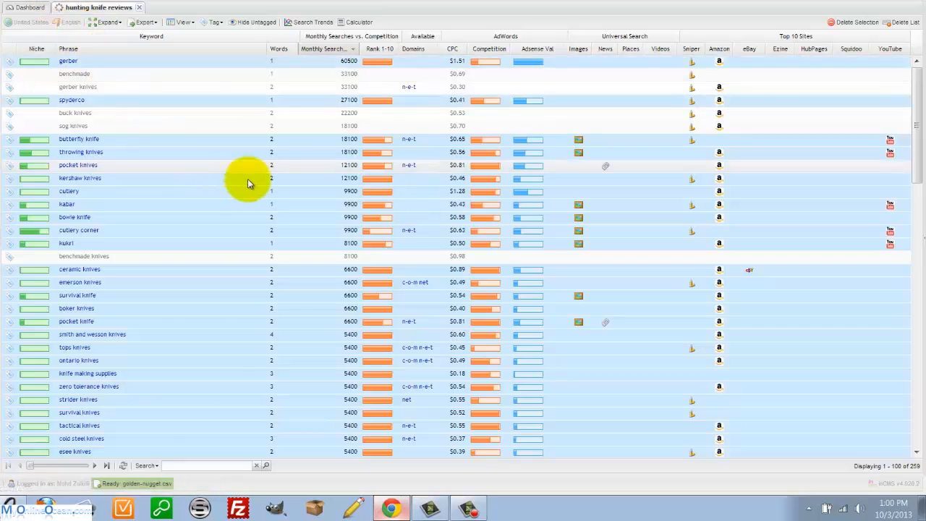
Expand the hunting knife reviews results from a keyword list and paste in the copied phrases, from costco to camelback.
{"action": "scroll", "coordinate": [248, 183], "scroll_direction": "down", "scroll_amount": 3}
{"action": "scroll", "coordinate": [247, 181], "scroll_direction": "down", "scroll_amount": 3}
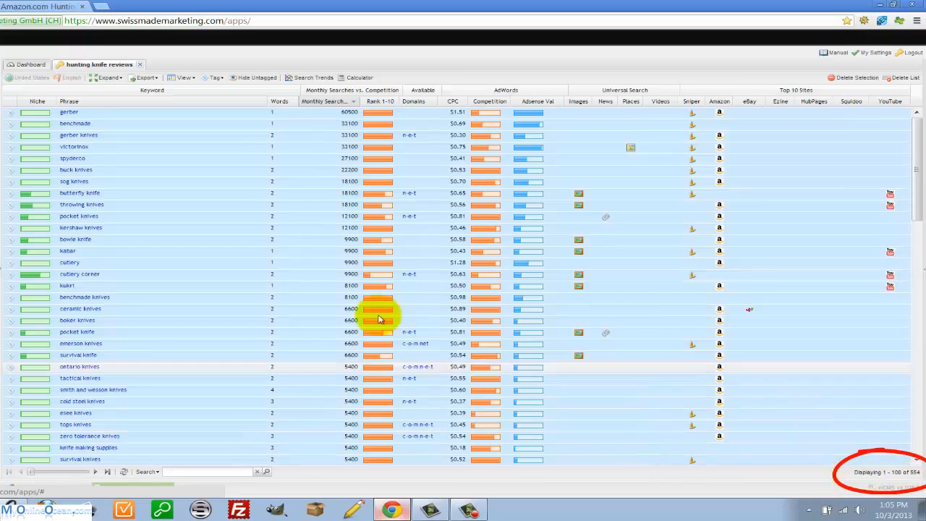
{"action": "scroll", "coordinate": [162, 257], "scroll_direction": "down", "scroll_amount": 15}
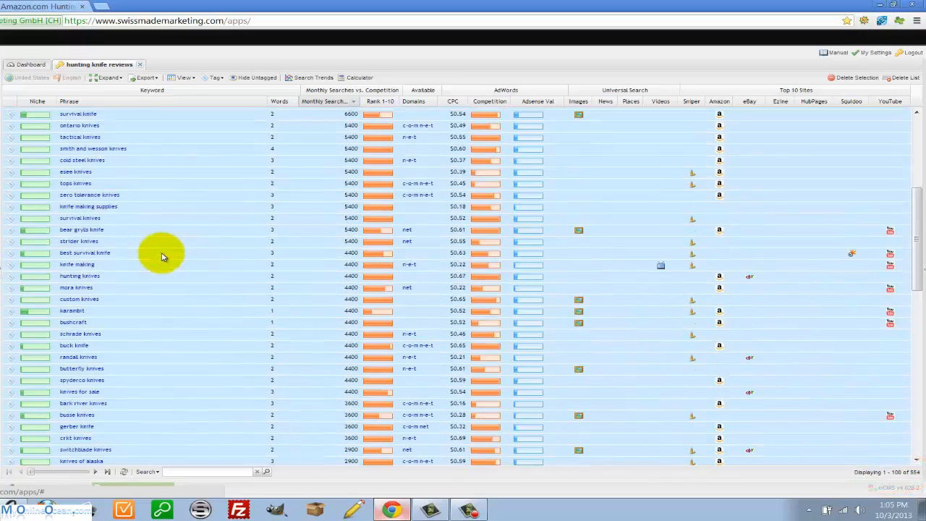
{"action": "scroll", "coordinate": [161, 256], "scroll_direction": "up", "scroll_amount": 8}
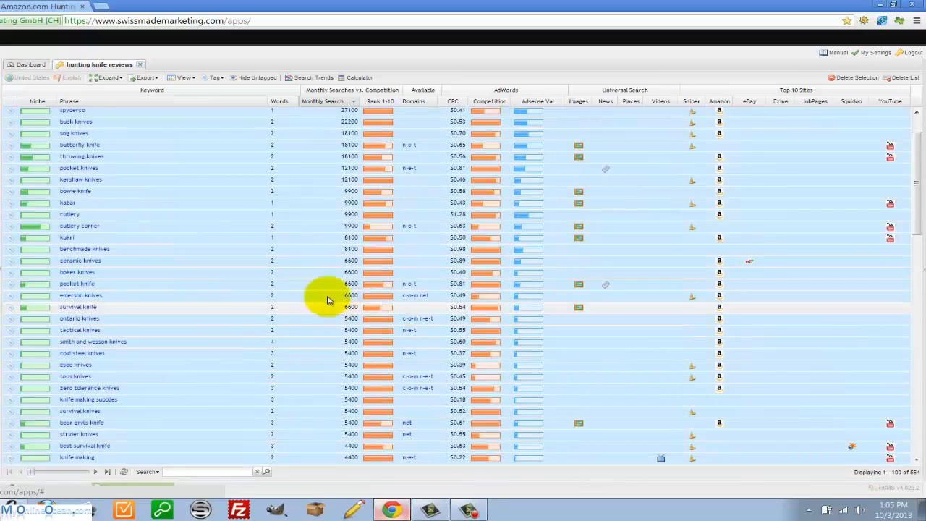
{"action": "left_click", "coordinate": [109, 77]}
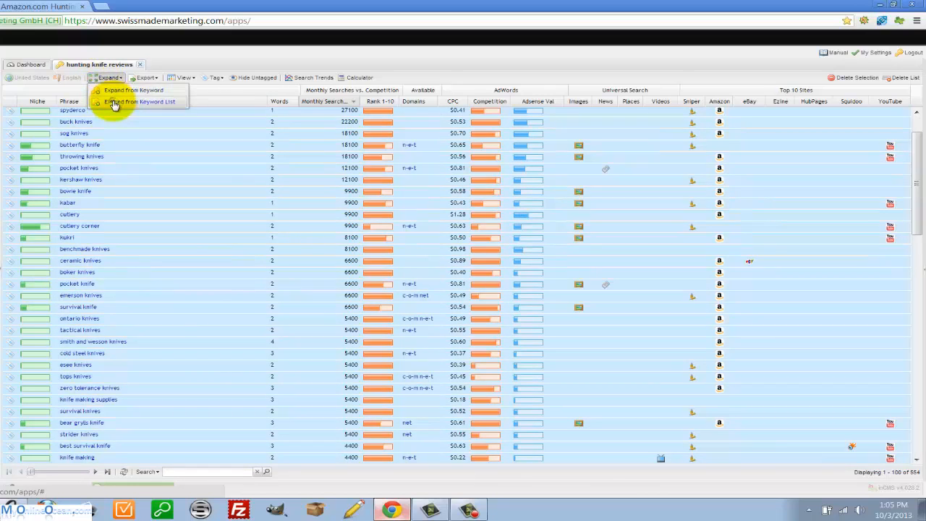
{"action": "left_click", "coordinate": [115, 105]}
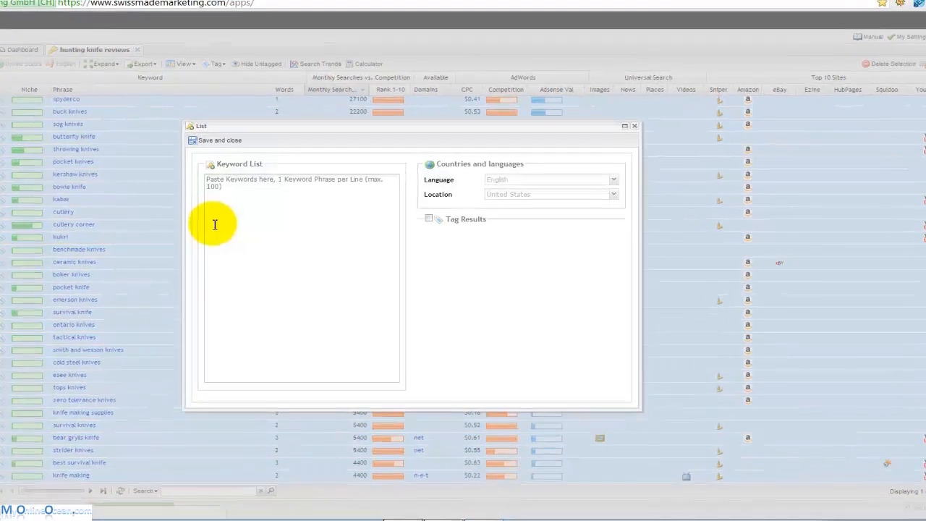
{"action": "left_click", "coordinate": [222, 196]}
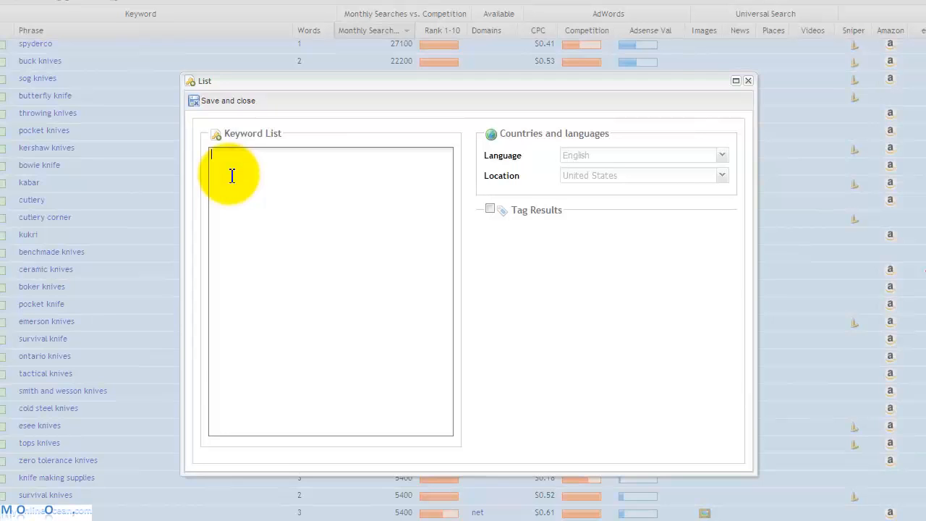
{"action": "right_click", "coordinate": [368, 190]}
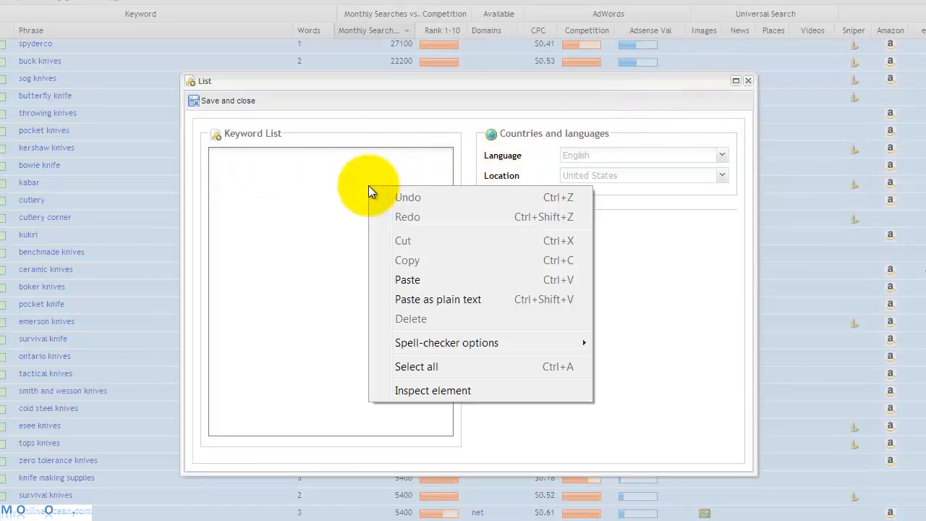
{"action": "left_click", "coordinate": [414, 279]}
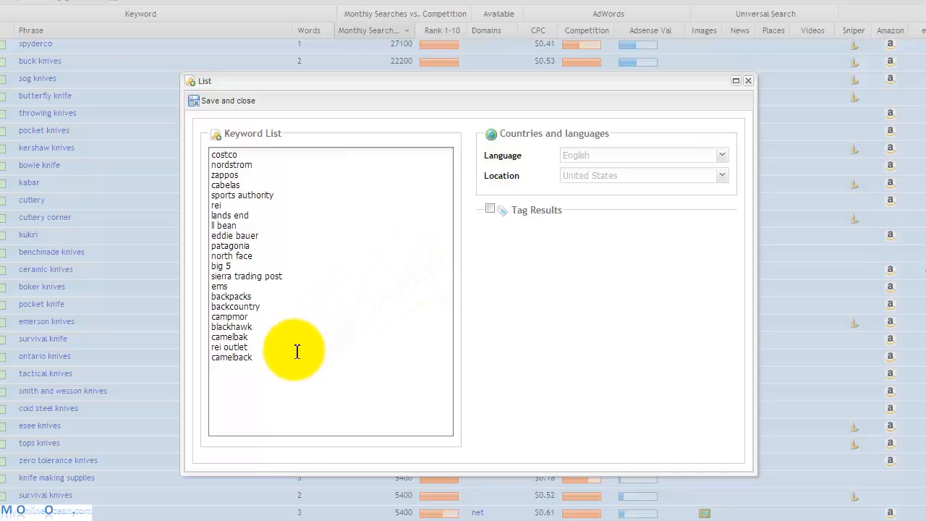
{"action": "left_click_drag", "start_coordinate": [281, 366], "coordinate": [212, 149]}
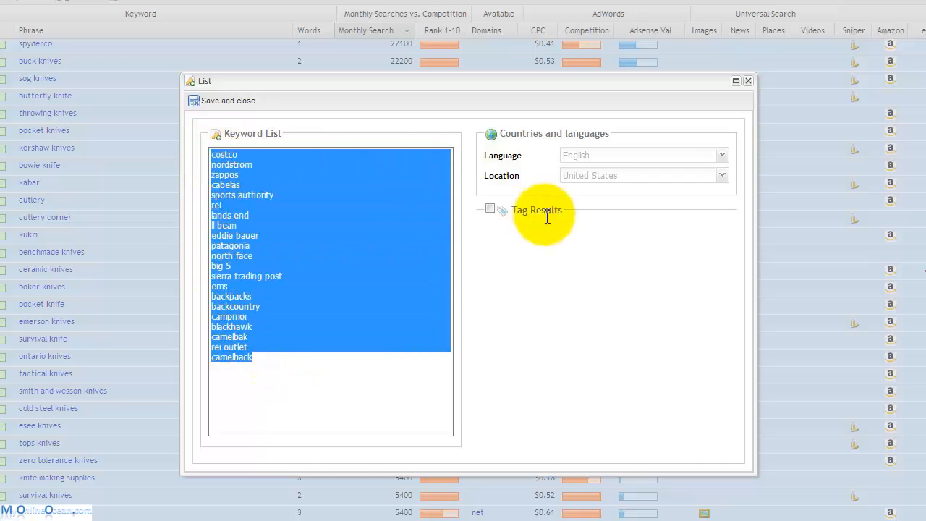
Enable Tag Results for the keyword list with the red tag and save it.
{"action": "left_click", "coordinate": [490, 209]}
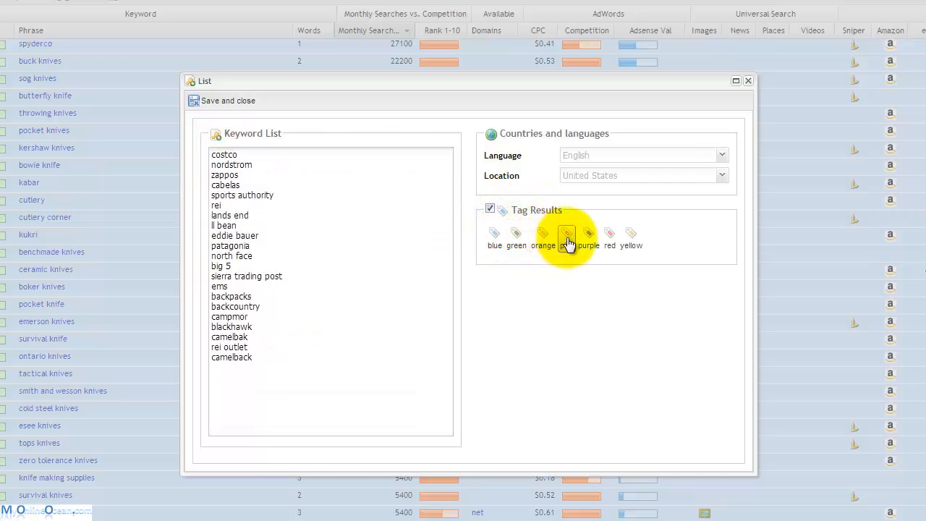
{"action": "left_click", "coordinate": [609, 234]}
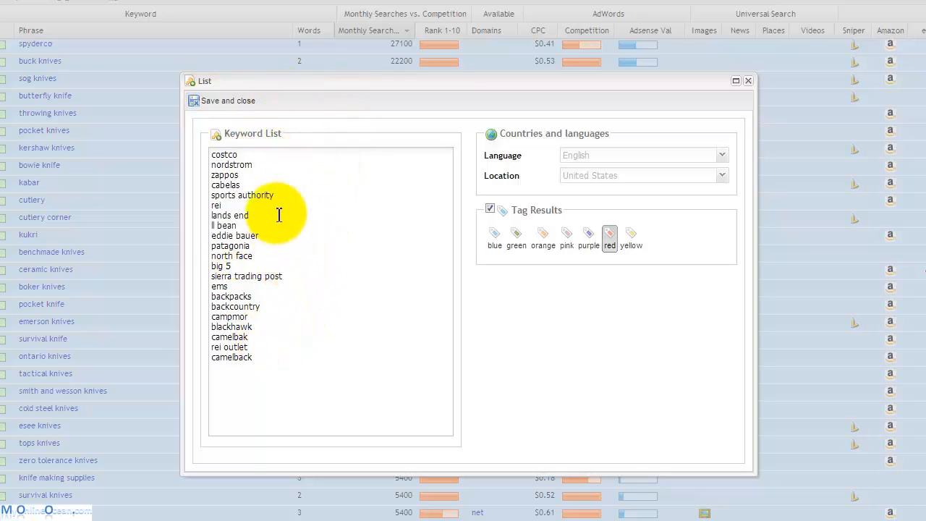
{"action": "left_click", "coordinate": [254, 108]}
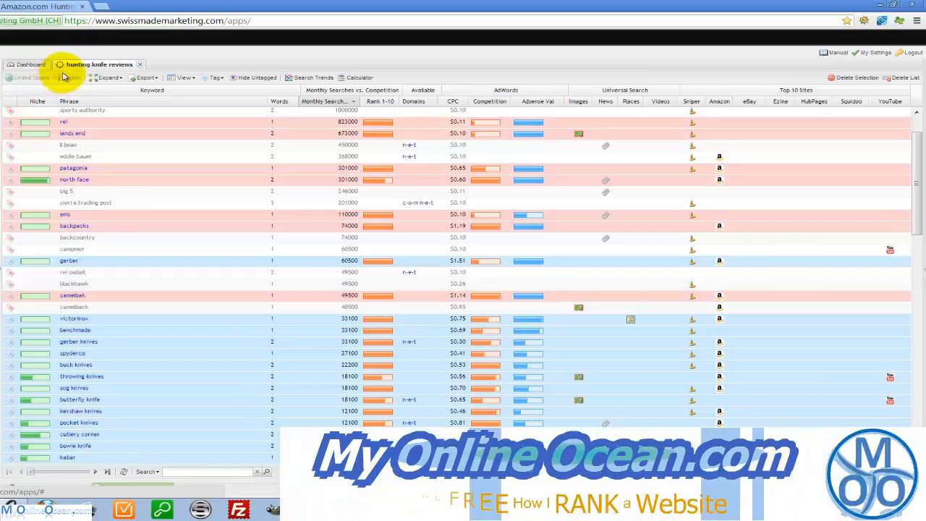
Look at Amazon's Hunting & Fishing page, and examine the niche ratings and tag colours across the expanded keyword list.
{"action": "left_click", "coordinate": [44, 7]}
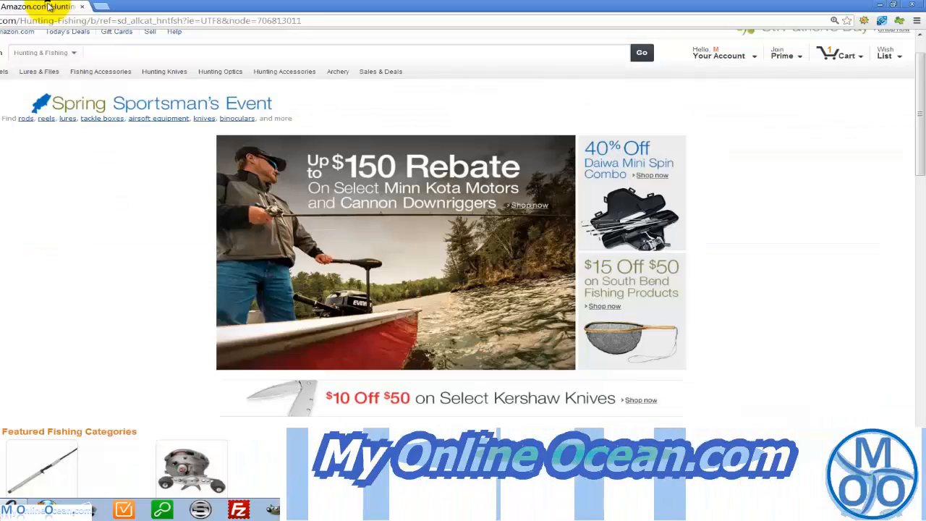
{"action": "scroll", "coordinate": [8, 175], "scroll_direction": "down", "scroll_amount": 3}
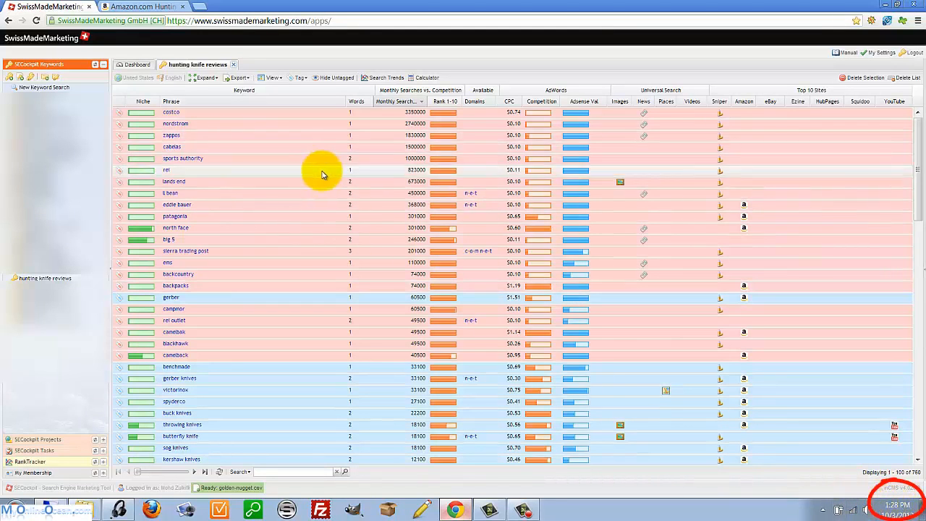
{"action": "scroll", "coordinate": [322, 174], "scroll_direction": "down", "scroll_amount": 2}
{"action": "scroll", "coordinate": [327, 184], "scroll_direction": "down", "scroll_amount": 15}
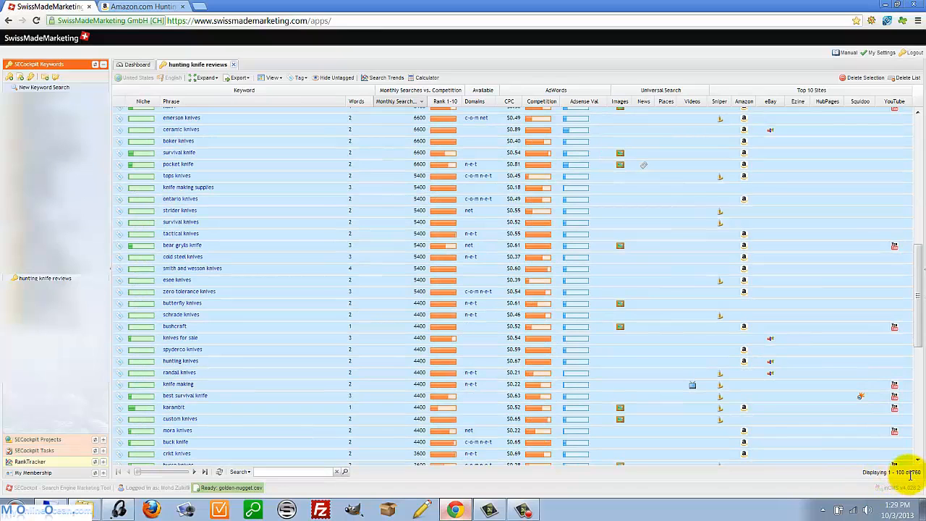
{"action": "scroll", "coordinate": [589, 364], "scroll_direction": "up", "scroll_amount": 7}
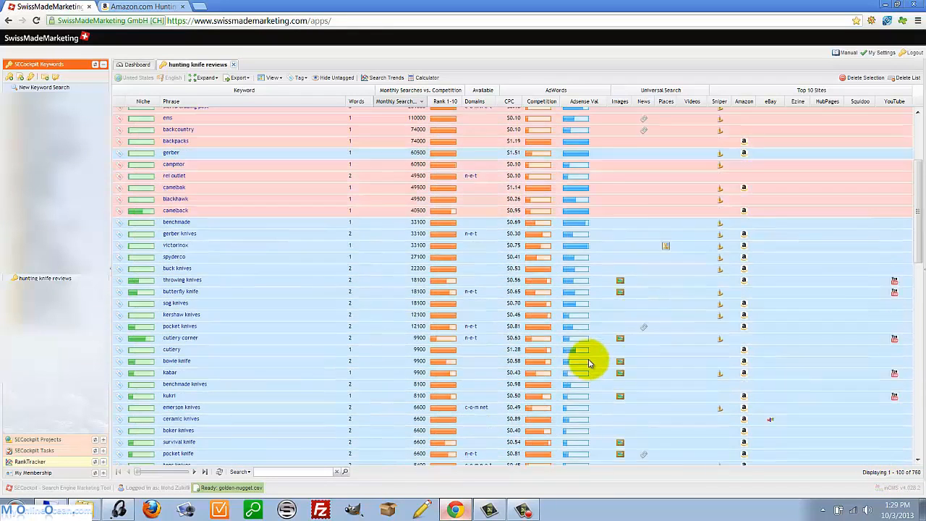
{"action": "scroll", "coordinate": [589, 363], "scroll_direction": "up", "scroll_amount": 5}
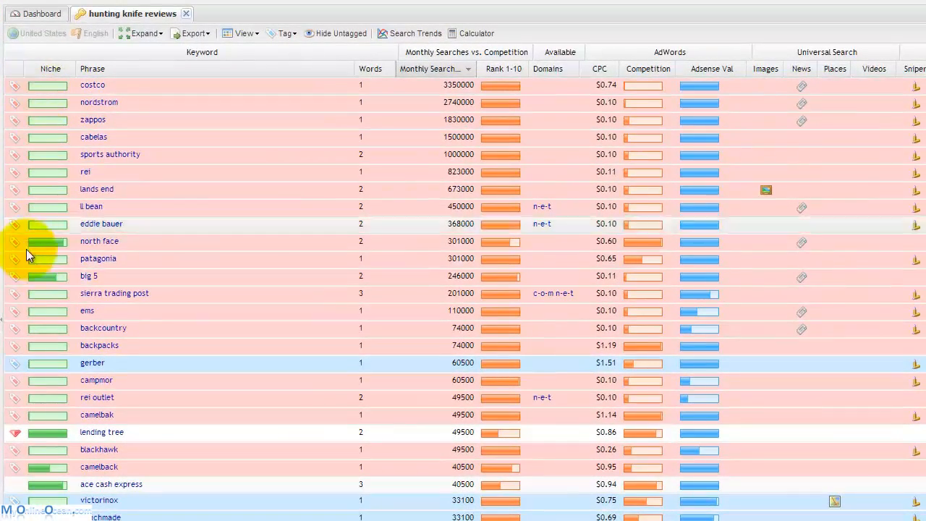
{"action": "scroll", "coordinate": [29, 250], "scroll_direction": "down", "scroll_amount": 2}
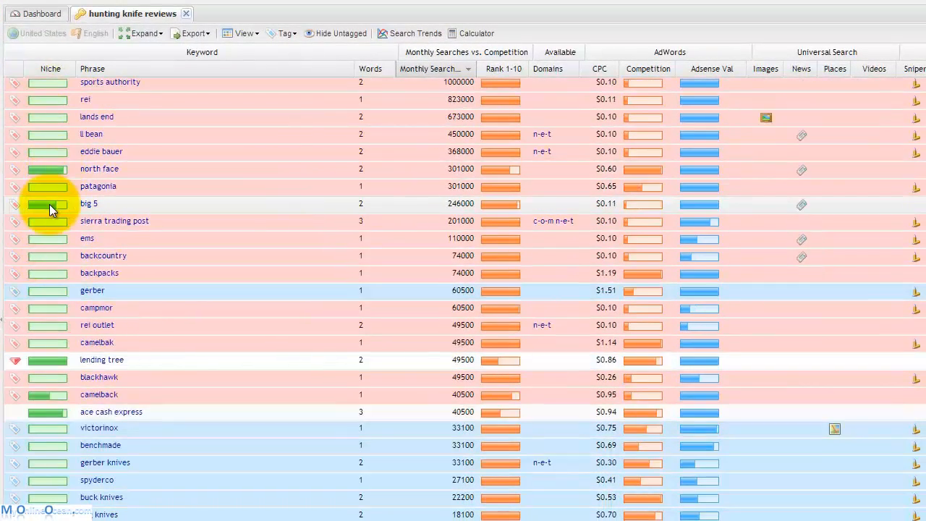
{"action": "scroll", "coordinate": [53, 204], "scroll_direction": "down", "scroll_amount": 4}
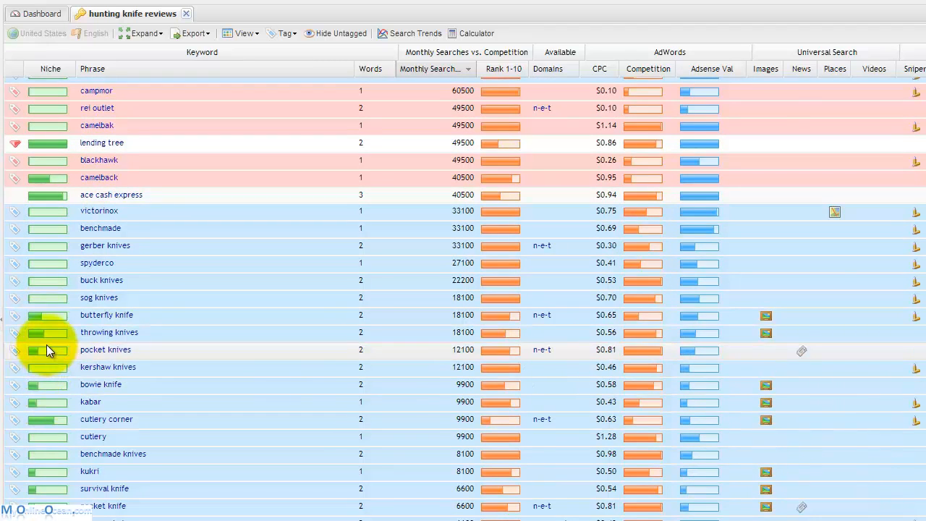
{"action": "scroll", "coordinate": [47, 345], "scroll_direction": "up", "scroll_amount": 1}
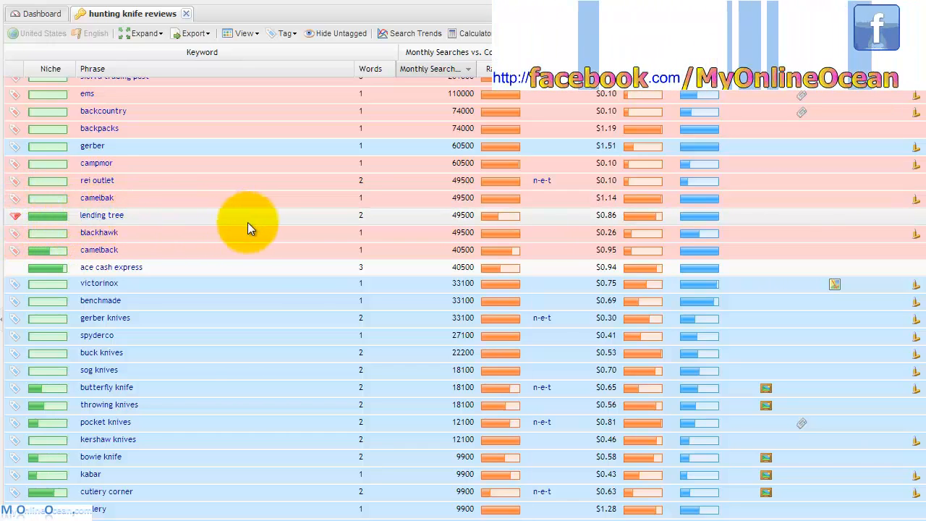
{"action": "scroll", "coordinate": [266, 223], "scroll_direction": "up", "scroll_amount": 4}
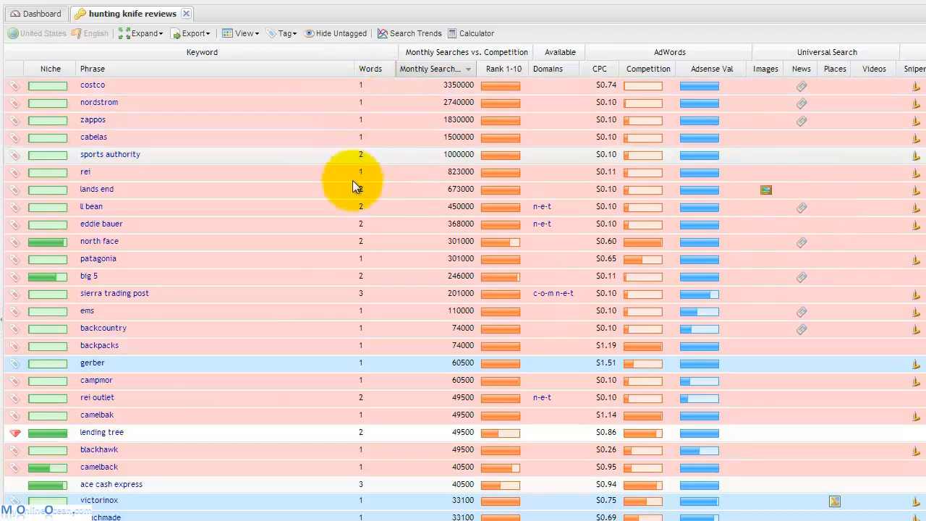
Filter the Words column with a greater-than condition so only phrases of four or more words are listed.
{"action": "left_click", "coordinate": [394, 70]}
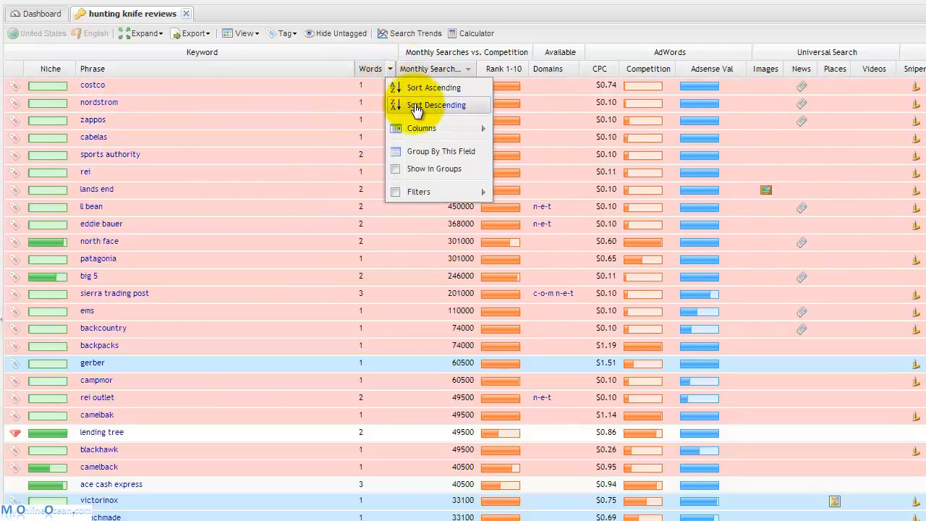
{"action": "left_click", "coordinate": [386, 58]}
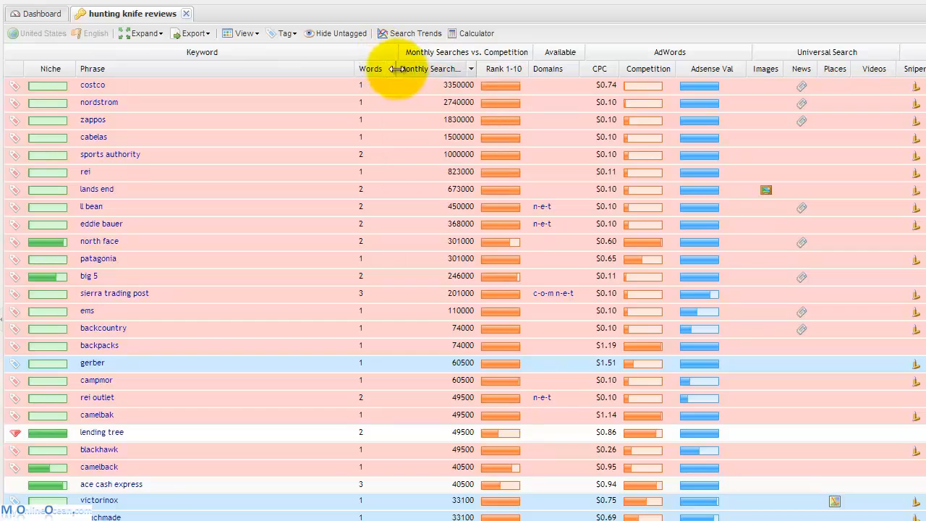
{"action": "left_click", "coordinate": [392, 71]}
{"action": "mouse_move", "coordinate": [442, 192]}
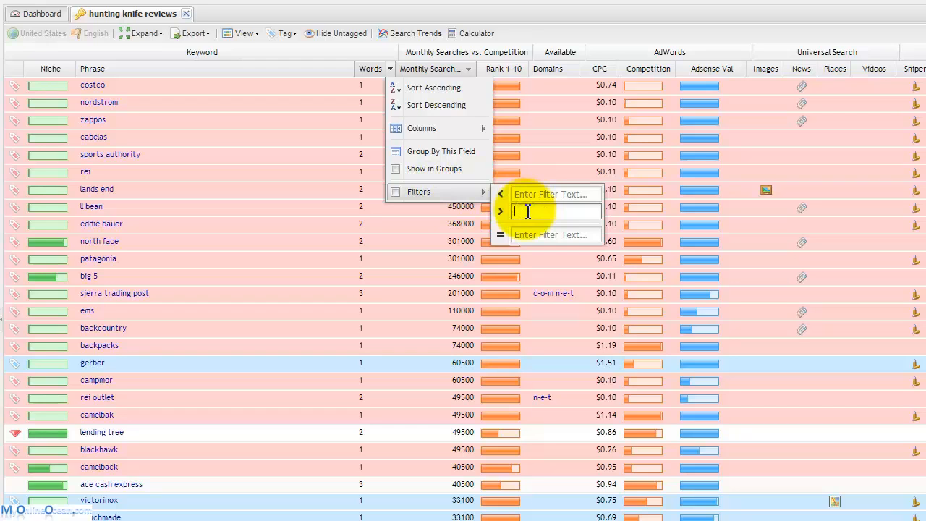
{"action": "left_click", "coordinate": [540, 30]}
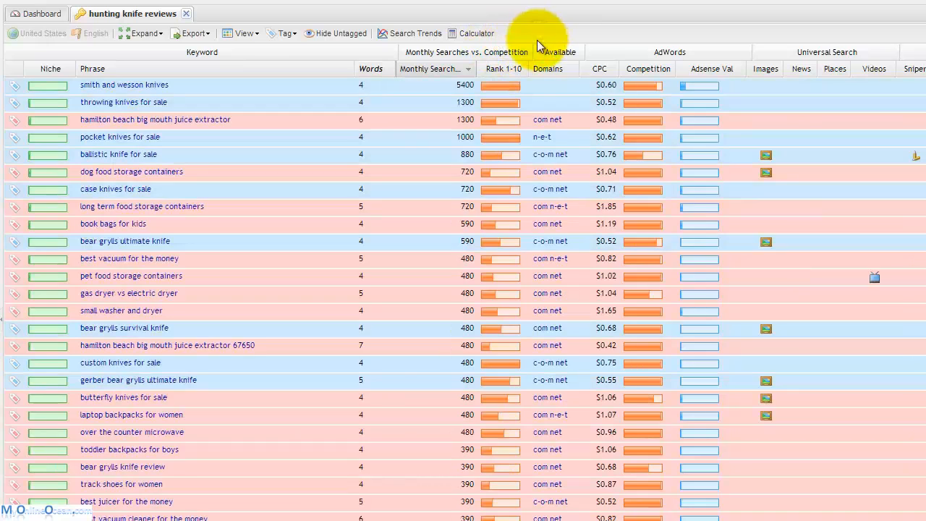
Turn off the Words column filter to list all keywords again.
{"action": "left_click", "coordinate": [468, 69]}
{"action": "left_click", "coordinate": [392, 68]}
{"action": "left_click", "coordinate": [394, 192]}
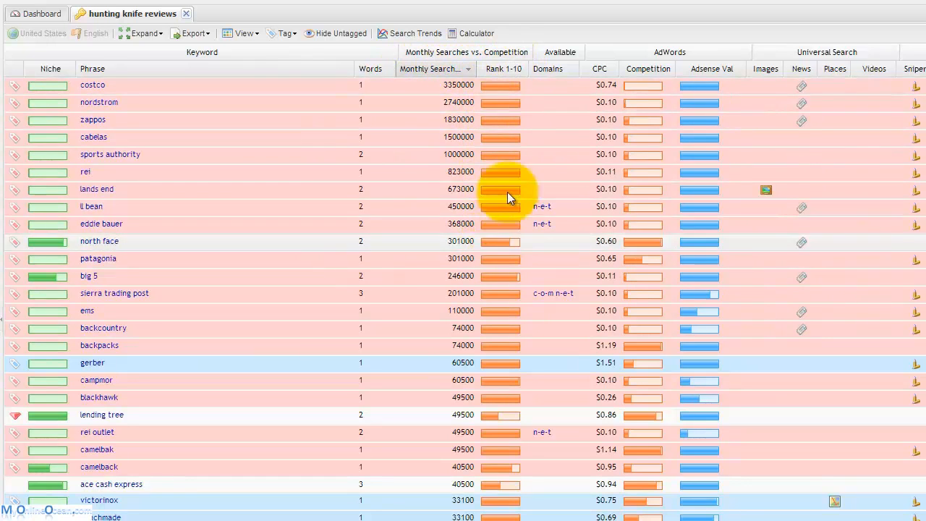
Examine the Rank 1-10 competition and the available domains across the expanded keyword list.
{"action": "scroll", "coordinate": [496, 189], "scroll_direction": "down", "scroll_amount": 3}
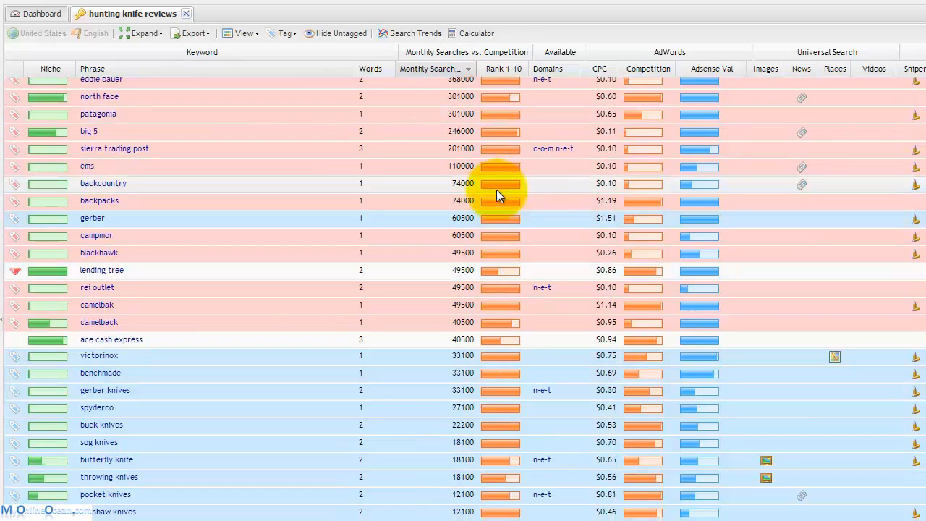
{"action": "scroll", "coordinate": [497, 190], "scroll_direction": "up", "scroll_amount": 3}
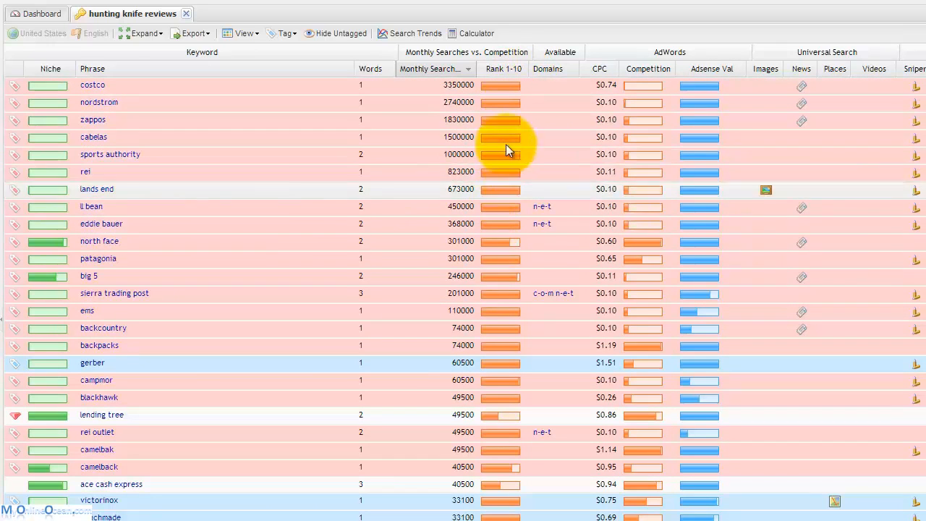
{"action": "left_click", "coordinate": [574, 70]}
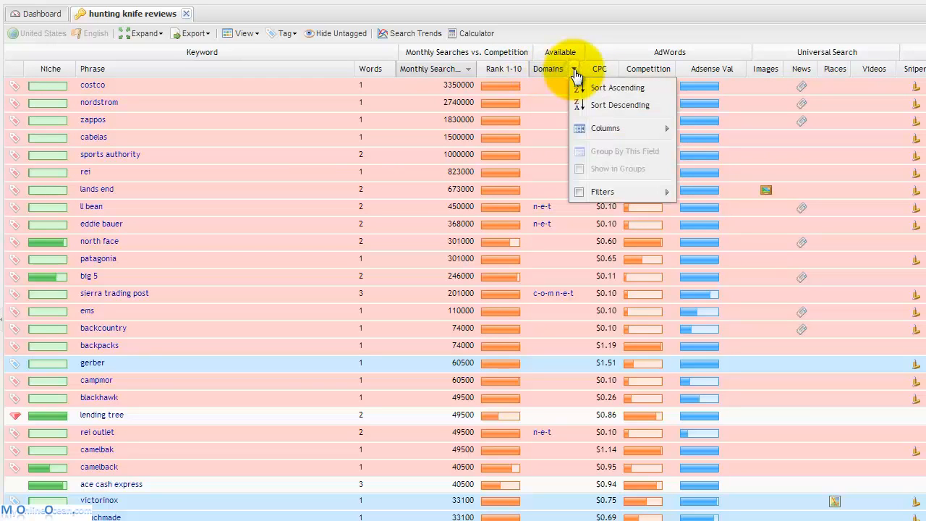
{"action": "left_click", "coordinate": [576, 72]}
{"action": "left_click", "coordinate": [576, 72]}
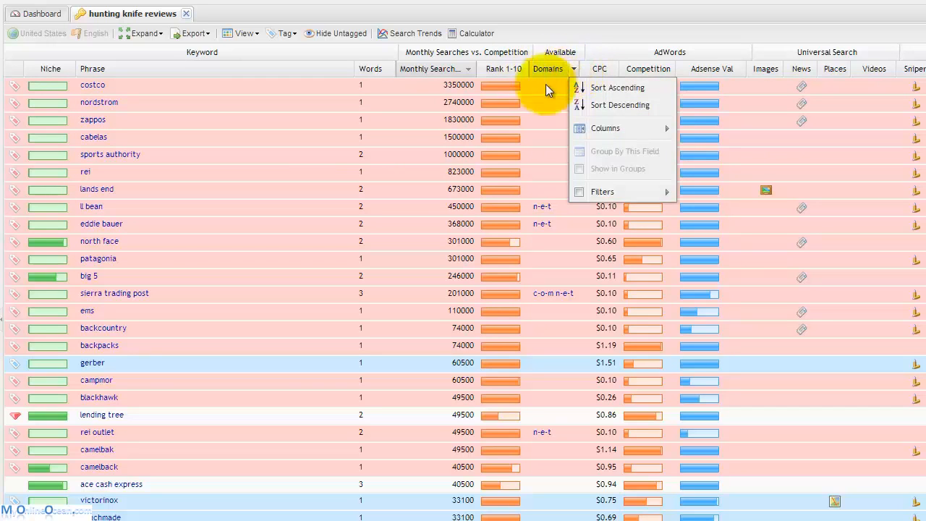
{"action": "left_click", "coordinate": [546, 36]}
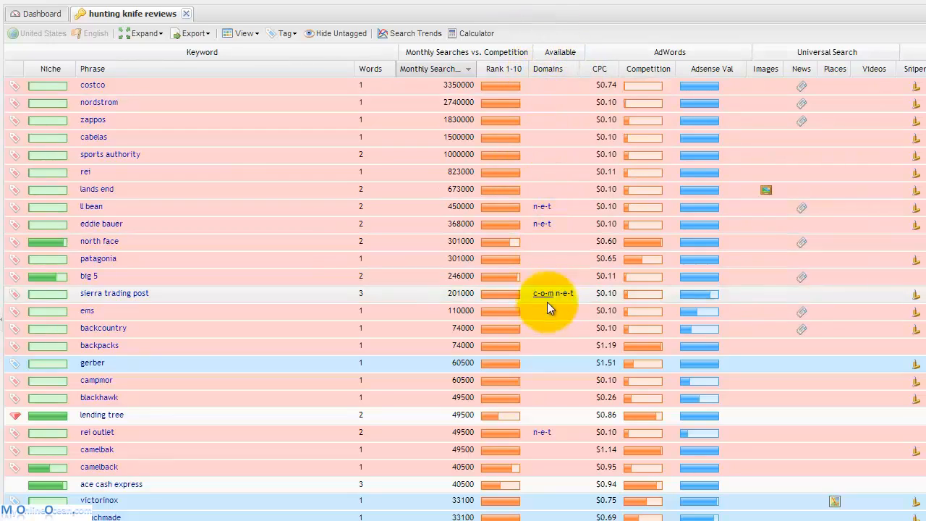
{"action": "scroll", "coordinate": [546, 384], "scroll_direction": "down", "scroll_amount": 2}
{"action": "scroll", "coordinate": [546, 384], "scroll_direction": "down", "scroll_amount": 5}
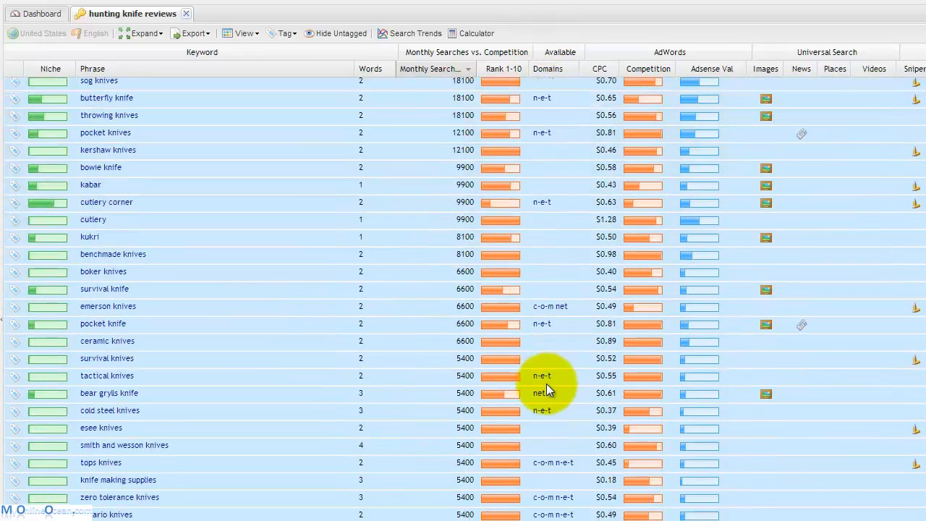
{"action": "scroll", "coordinate": [546, 383], "scroll_direction": "down", "scroll_amount": 5}
{"action": "scroll", "coordinate": [547, 357], "scroll_direction": "up", "scroll_amount": 10}
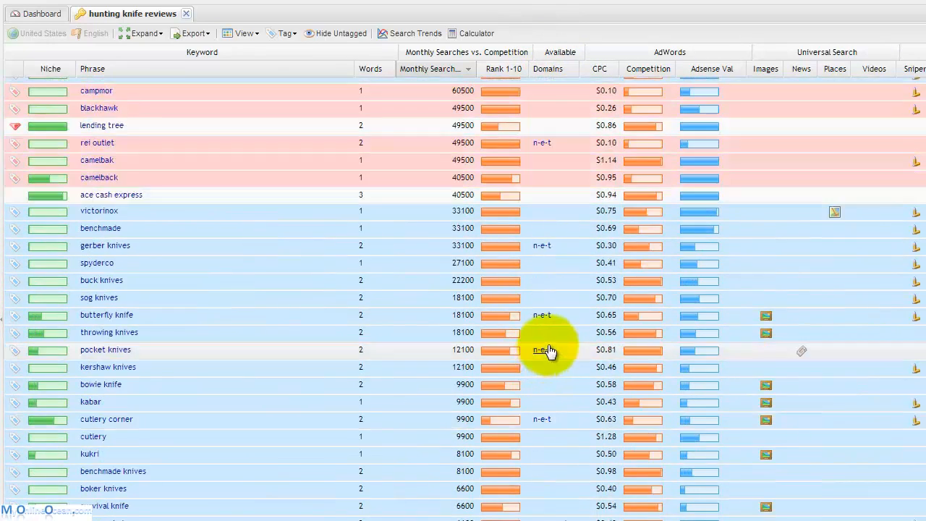
{"action": "scroll", "coordinate": [548, 348], "scroll_direction": "up", "scroll_amount": 6}
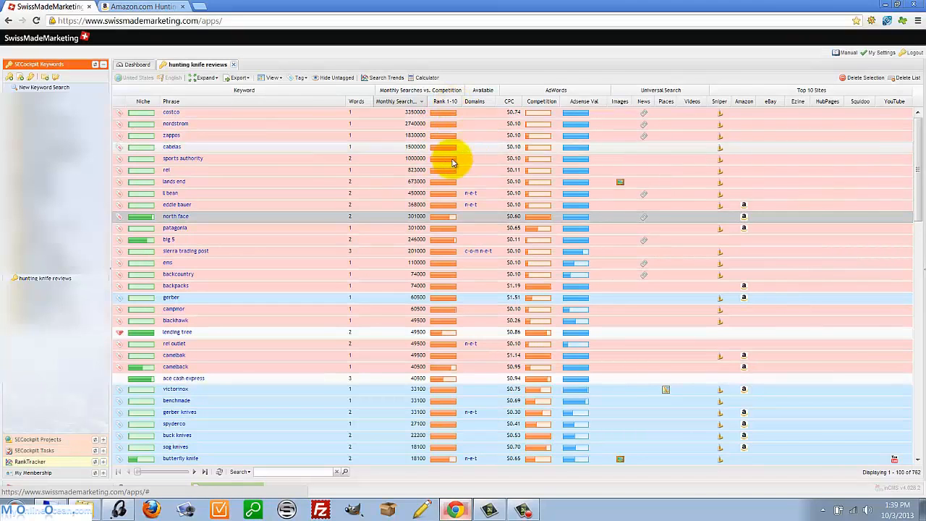
Open the keyword analysis for "north face" and look at its broad search results on Google.
{"action": "left_click", "coordinate": [178, 218]}
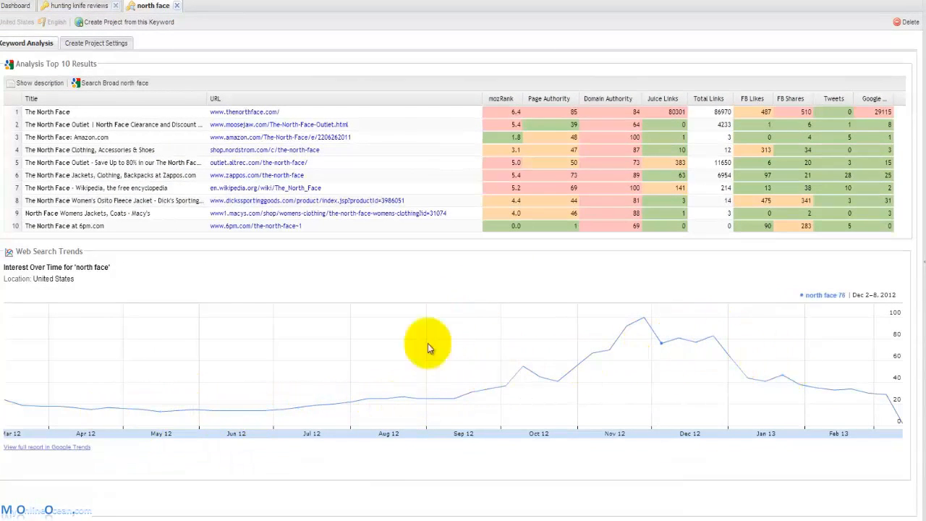
{"action": "left_click", "coordinate": [124, 84]}
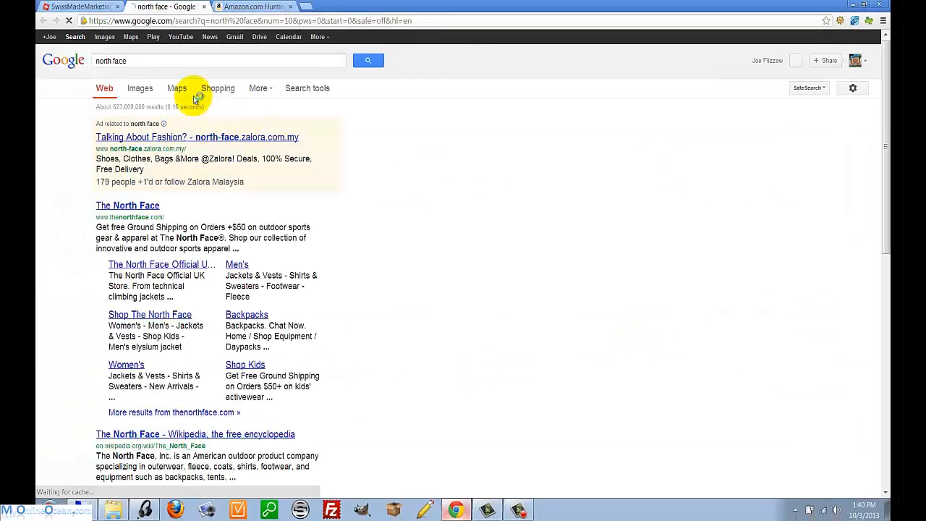
{"action": "scroll", "coordinate": [424, 224], "scroll_direction": "down", "scroll_amount": 3}
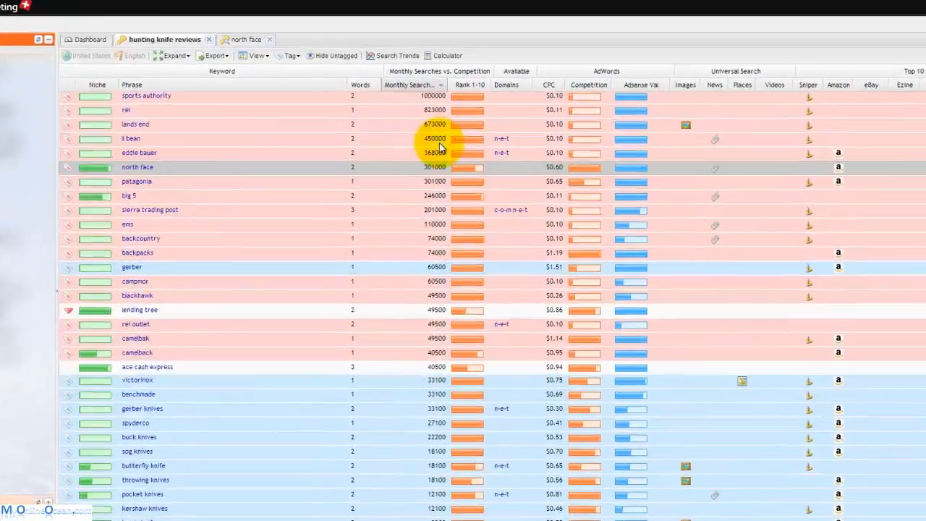
Look over the hunting knife reviews list again and check which columns can be shown in it.
{"action": "scroll", "coordinate": [416, 194], "scroll_direction": "down", "scroll_amount": 5}
{"action": "scroll", "coordinate": [463, 140], "scroll_direction": "up", "scroll_amount": 5}
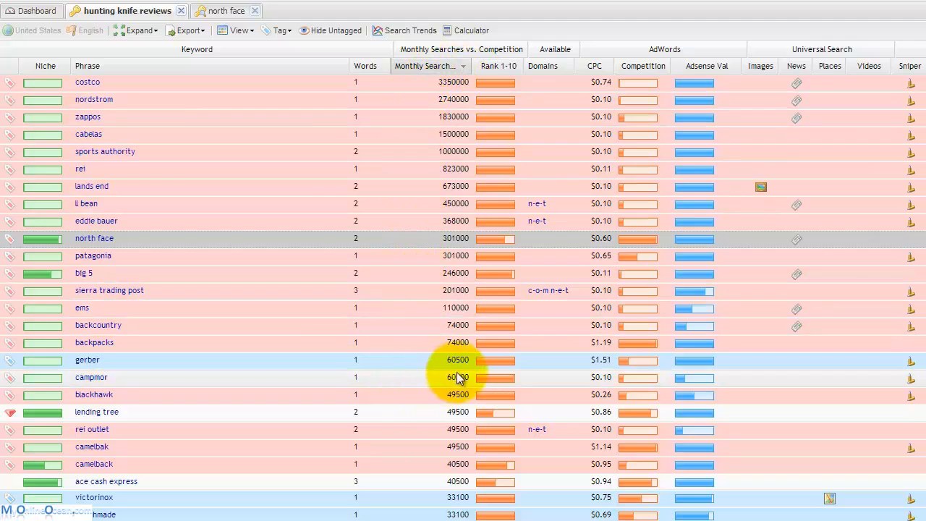
{"action": "left_click", "coordinate": [464, 68]}
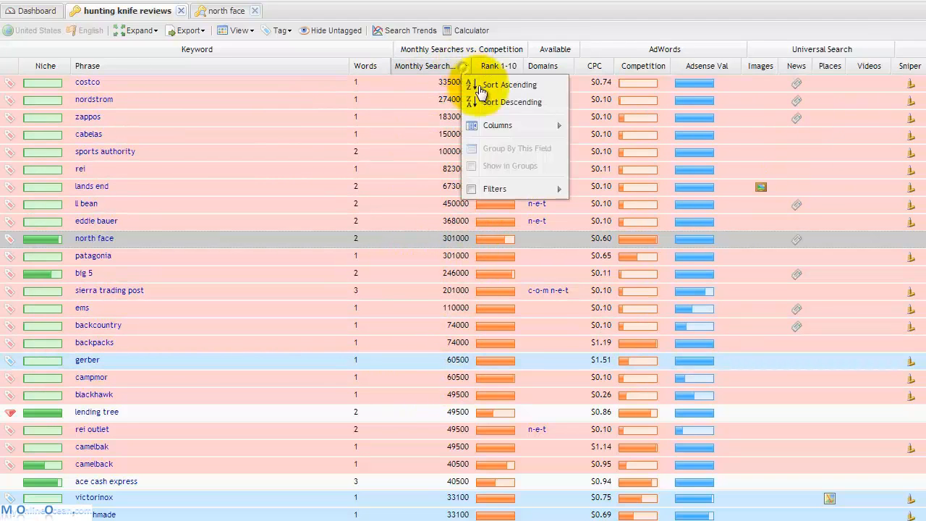
{"action": "mouse_move", "coordinate": [550, 125]}
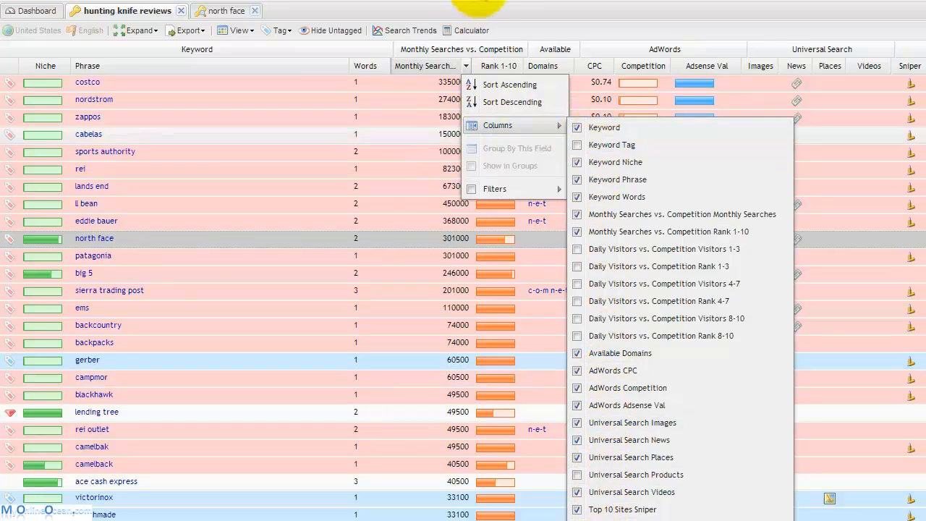
{"action": "left_click", "coordinate": [478, 6]}
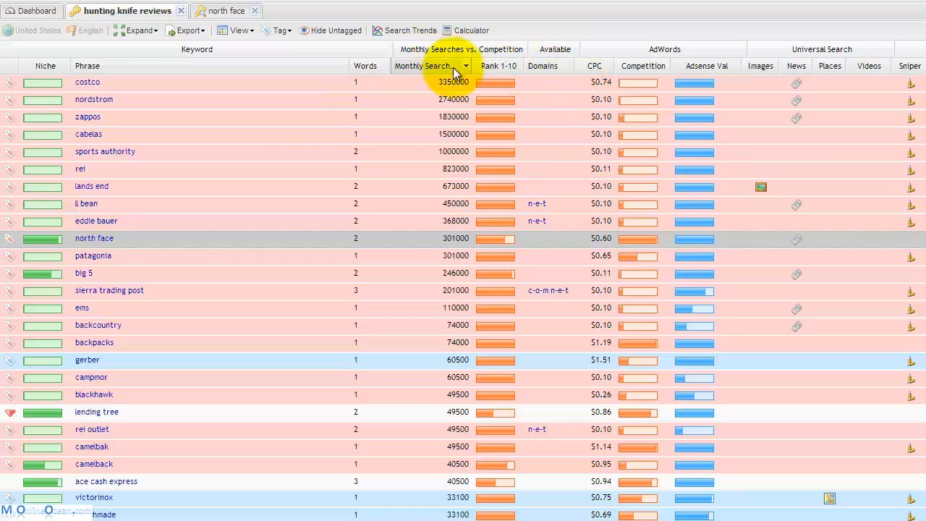
Filter the Rank 1-10 column to values less than 50.
{"action": "left_click", "coordinate": [518, 67]}
{"action": "mouse_move", "coordinate": [548, 188]}
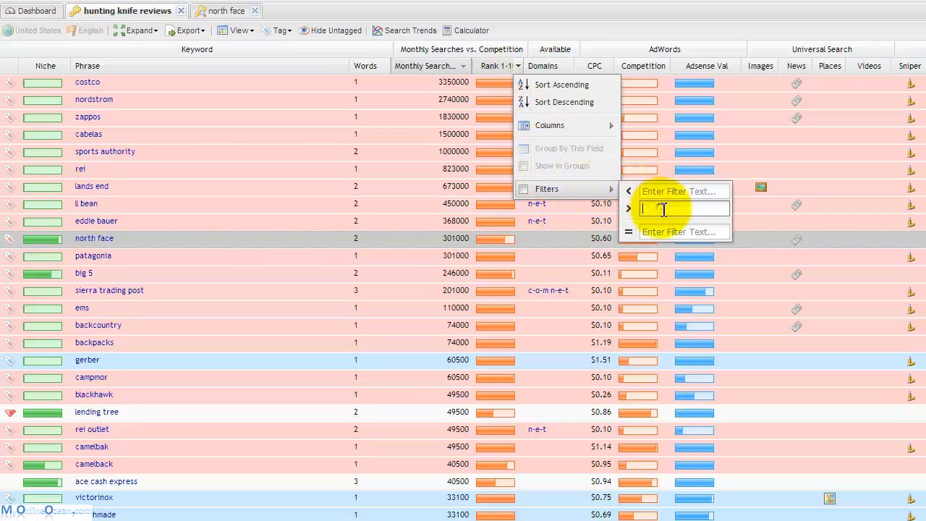
{"action": "left_click", "coordinate": [662, 191]}
{"action": "type", "text": "50"}
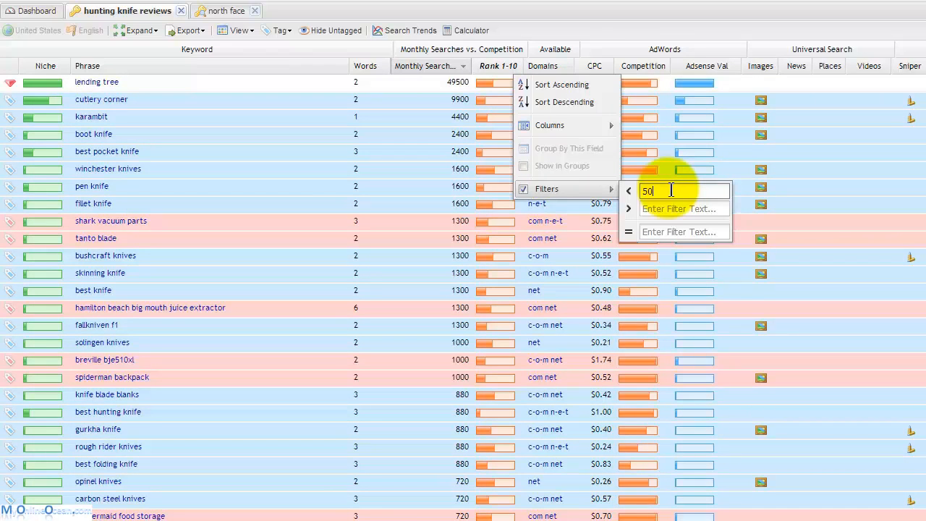
{"action": "left_click", "coordinate": [598, 19]}
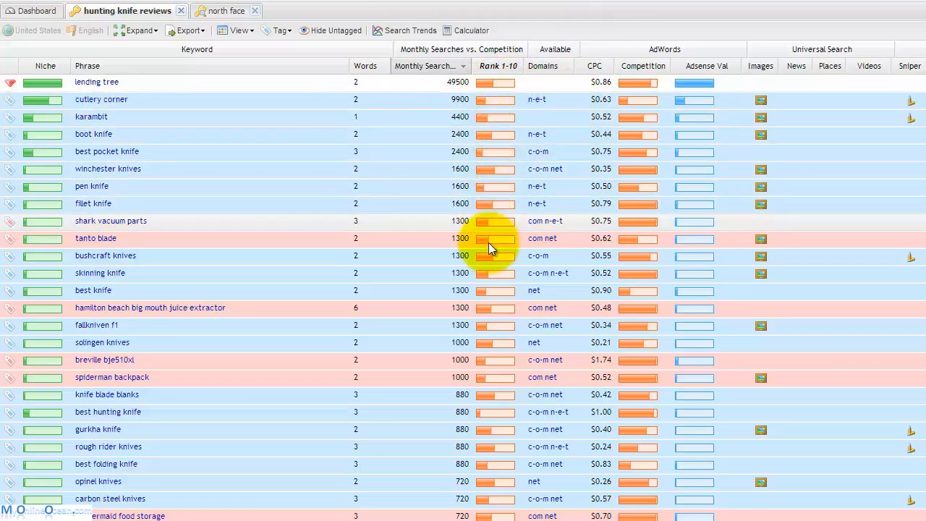
Filter the list to keywords that have available domains and more than 250 monthly searches.
{"action": "left_click", "coordinate": [569, 65]}
{"action": "left_click", "coordinate": [687, 191]}
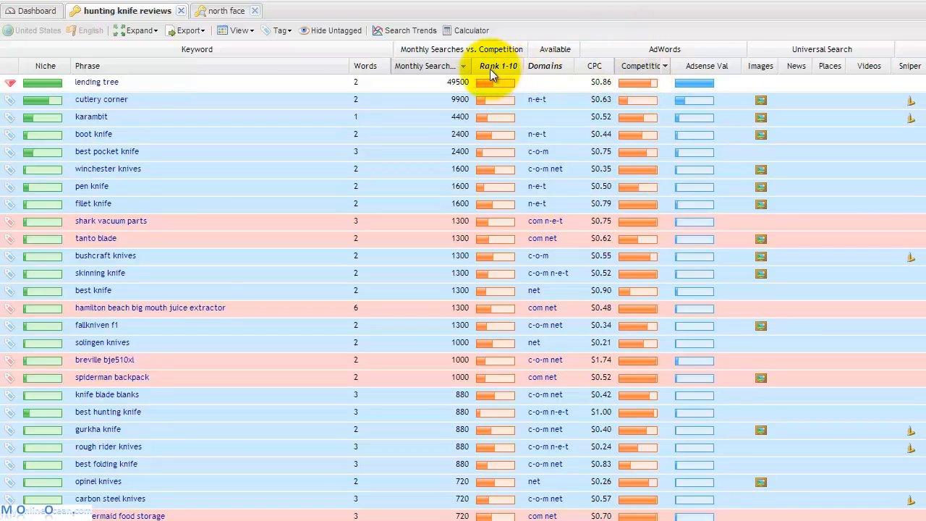
{"action": "left_click", "coordinate": [465, 66]}
{"action": "mouse_move", "coordinate": [550, 190]}
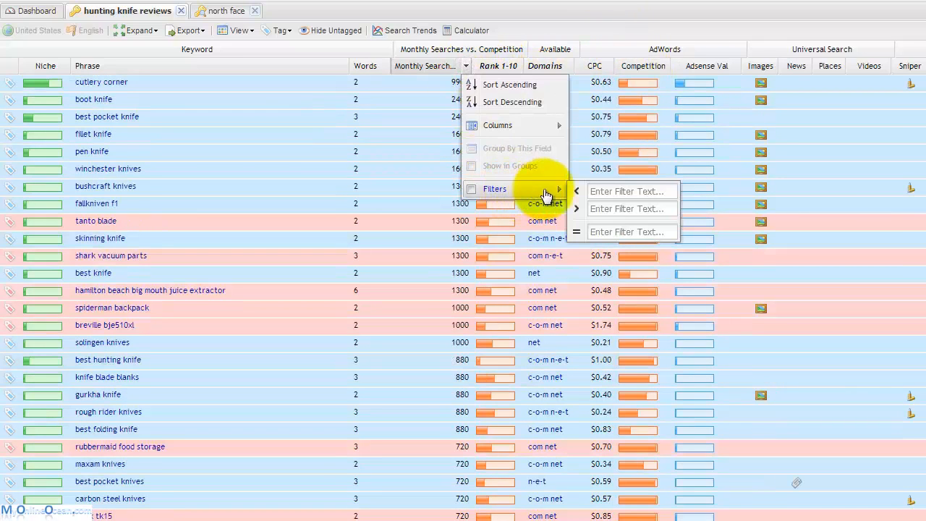
{"action": "left_click", "coordinate": [603, 210]}
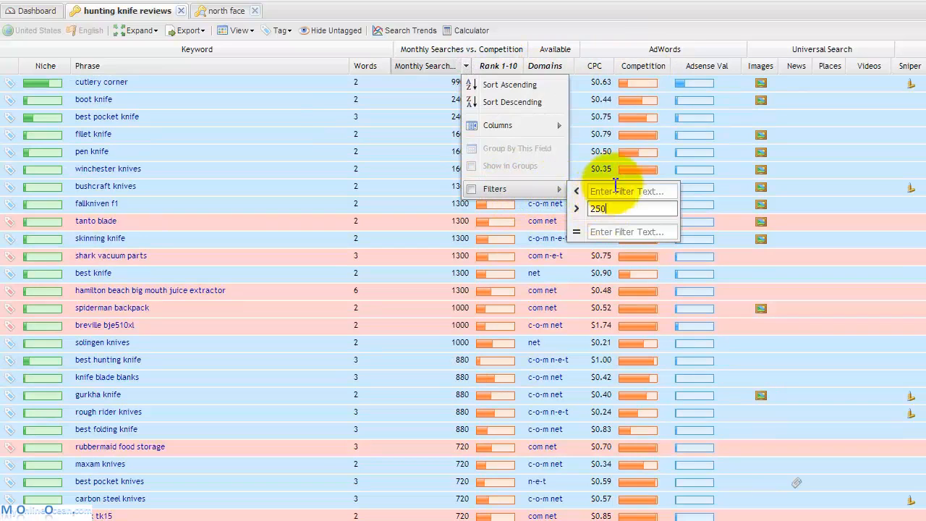
{"action": "left_click", "coordinate": [609, 23]}
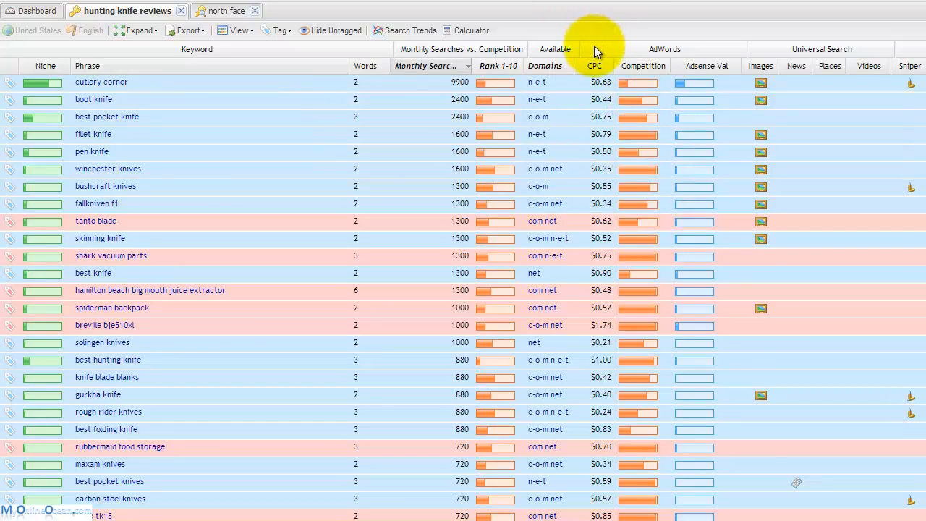
{"action": "left_click", "coordinate": [511, 58]}
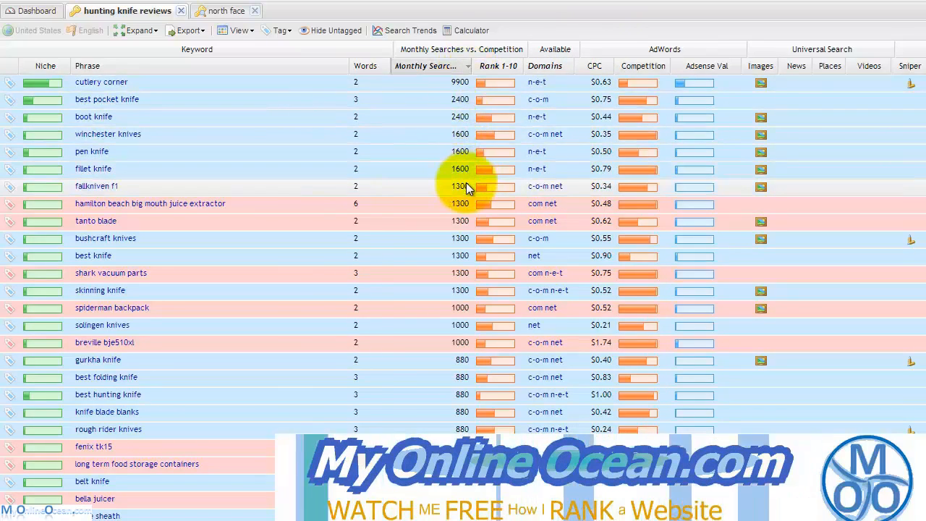
Filter the AdWords Competition column to values greater than 50.
{"action": "scroll", "coordinate": [464, 184], "scroll_direction": "down", "scroll_amount": 3}
{"action": "scroll", "coordinate": [610, 83], "scroll_direction": "up", "scroll_amount": 3}
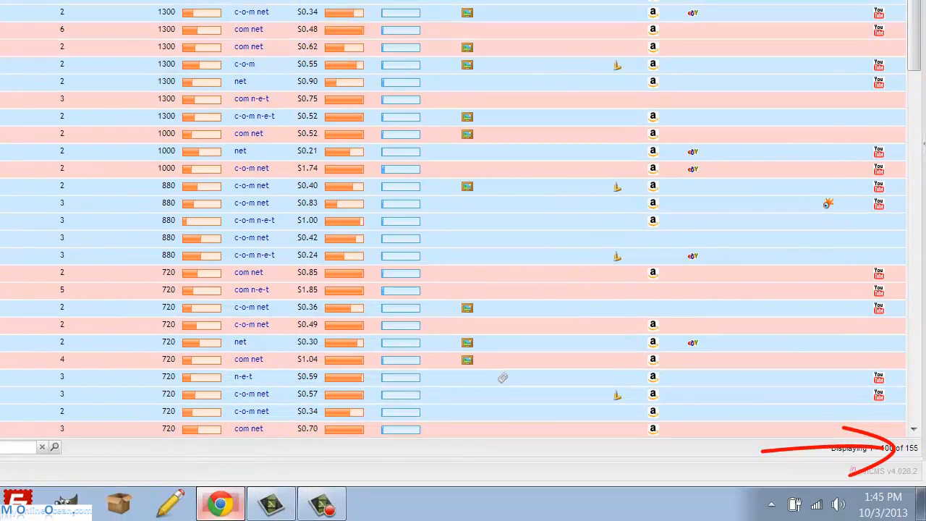
{"action": "left_click", "coordinate": [373, 1]}
{"action": "mouse_move", "coordinate": [416, 17]}
{"action": "left_click", "coordinate": [498, 33]}
{"action": "type", "text": "50"}
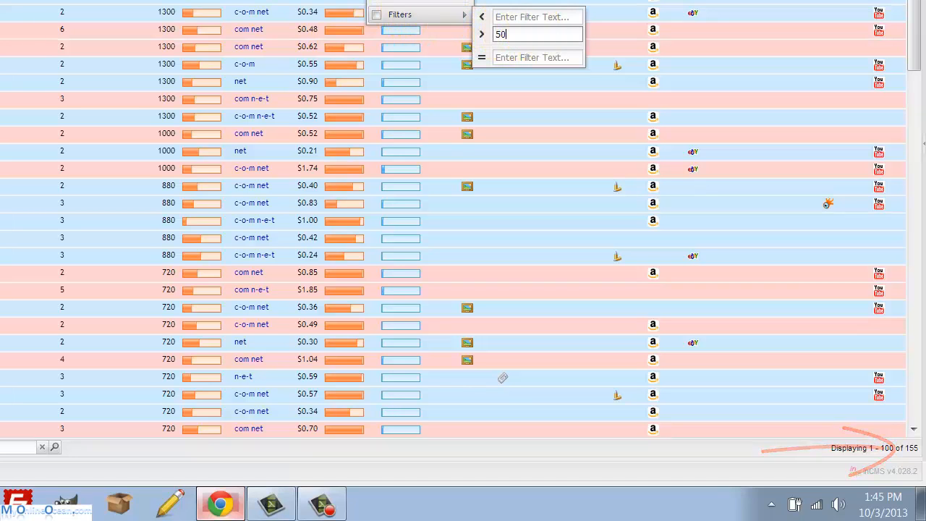
{"action": "left_click", "coordinate": [726, 154]}
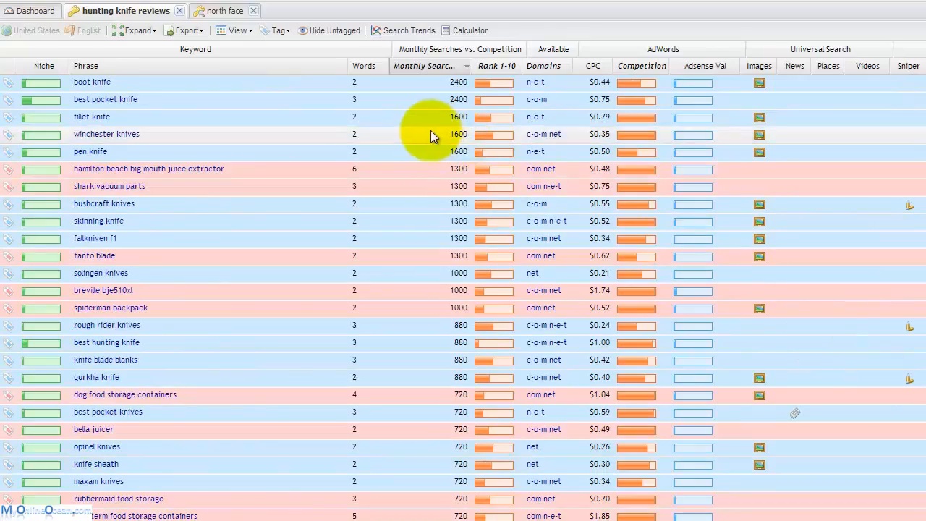
Look through the filtered keywords, comparing monthly searches, Rank 1-10 and available com and net domains.
{"action": "scroll", "coordinate": [433, 137], "scroll_direction": "down", "scroll_amount": 5}
{"action": "scroll", "coordinate": [430, 137], "scroll_direction": "down", "scroll_amount": 5}
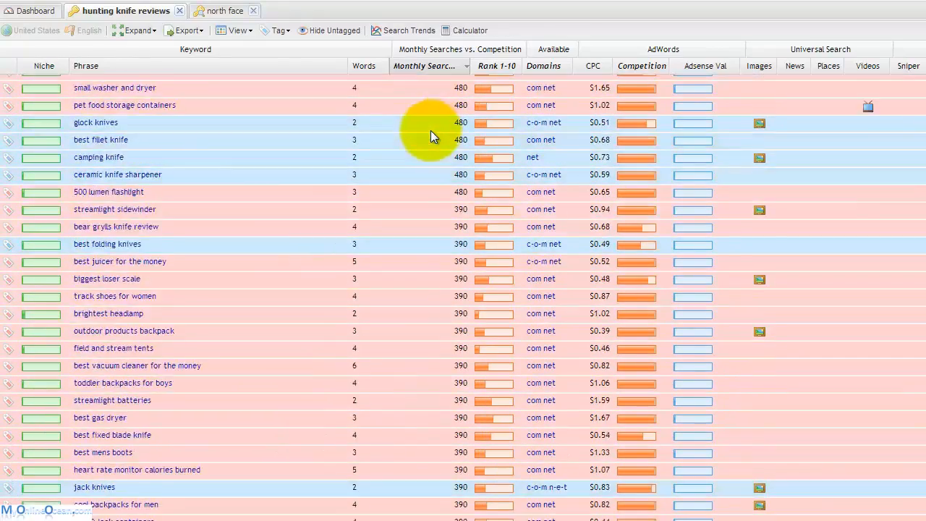
{"action": "scroll", "coordinate": [431, 136], "scroll_direction": "up", "scroll_amount": 5}
{"action": "scroll", "coordinate": [431, 137], "scroll_direction": "up", "scroll_amount": 5}
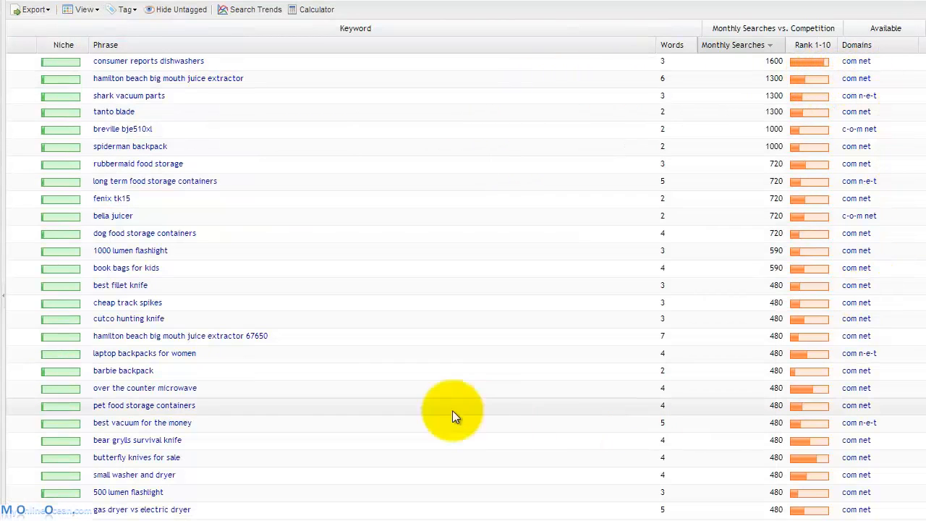
{"action": "scroll", "coordinate": [379, 401], "scroll_direction": "down", "scroll_amount": 6}
{"action": "scroll", "coordinate": [372, 403], "scroll_direction": "down", "scroll_amount": 11}
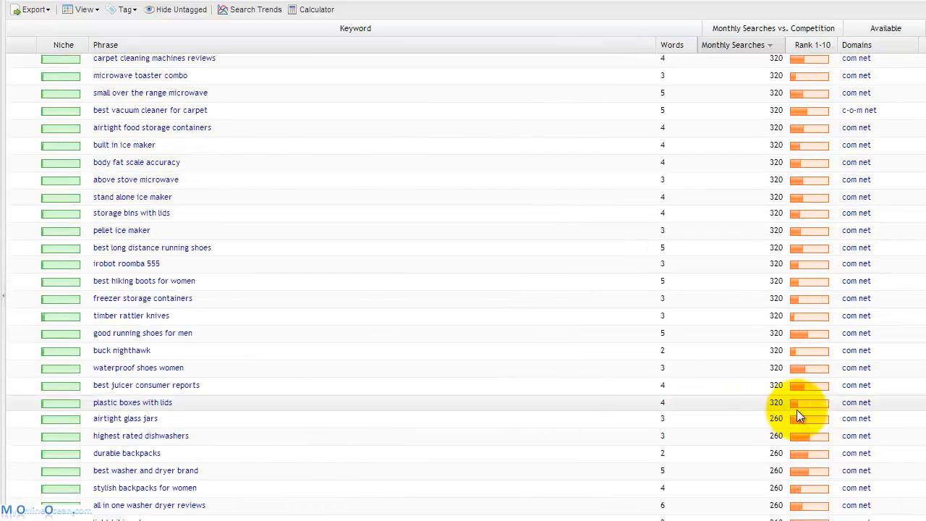
{"action": "scroll", "coordinate": [797, 409], "scroll_direction": "up", "scroll_amount": 1}
{"action": "scroll", "coordinate": [789, 407], "scroll_direction": "up", "scroll_amount": 16}
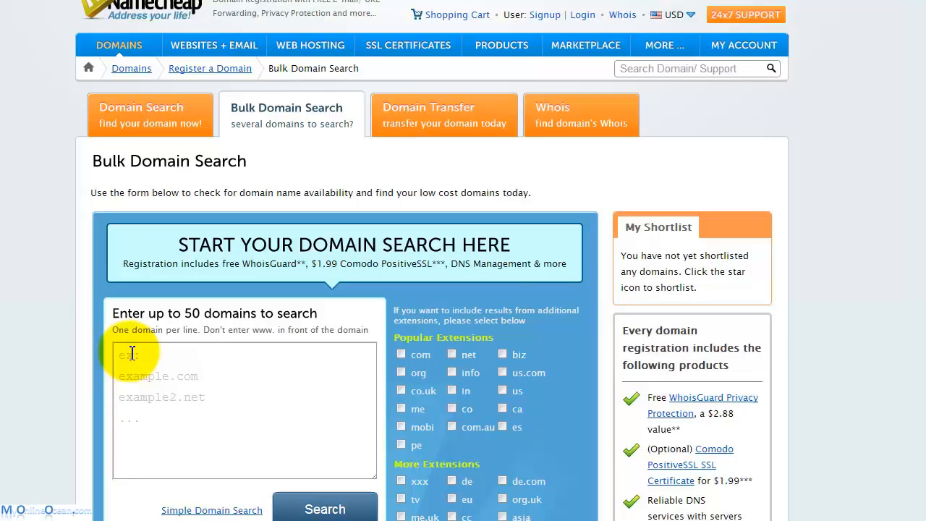
Paste the copied domain list into Namecheap's Bulk Domain Search and run the search.
{"action": "right_click", "coordinate": [131, 356]}
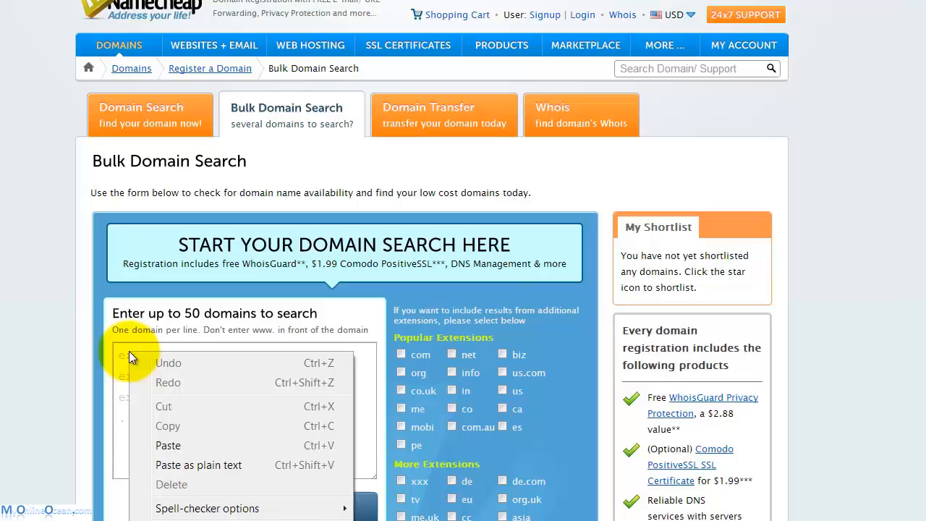
{"action": "left_click", "coordinate": [126, 353]}
{"action": "right_click", "coordinate": [127, 354]}
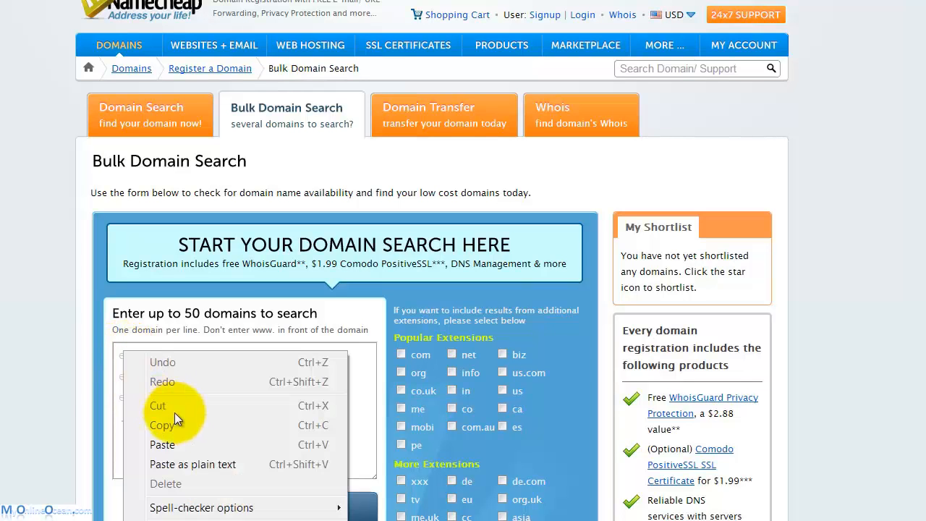
{"action": "left_click", "coordinate": [186, 442]}
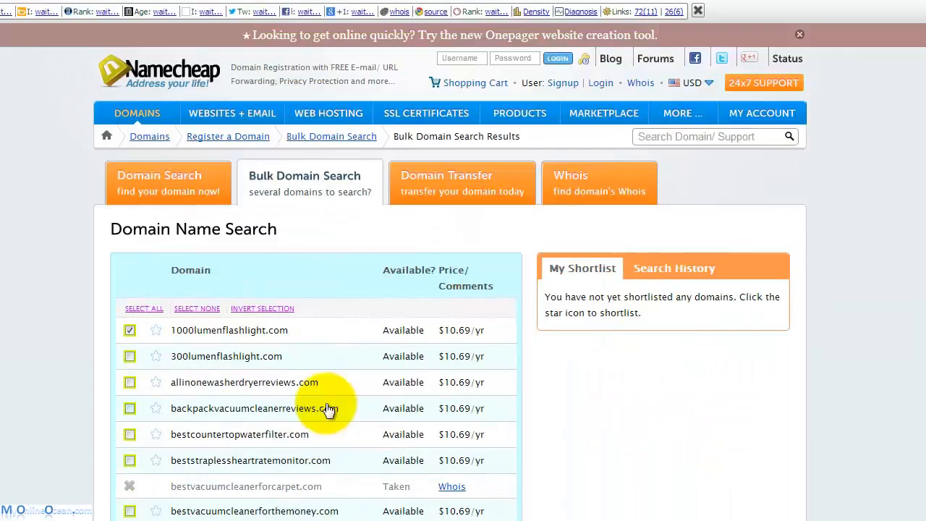
Review the availability of each domain in the bulk search results.
{"action": "scroll", "coordinate": [326, 406], "scroll_direction": "down", "scroll_amount": 5}
{"action": "scroll", "coordinate": [325, 414], "scroll_direction": "down", "scroll_amount": 5}
{"action": "scroll", "coordinate": [324, 413], "scroll_direction": "up", "scroll_amount": 5}
{"action": "scroll", "coordinate": [391, 449], "scroll_direction": "down", "scroll_amount": 3}
{"action": "scroll", "coordinate": [398, 483], "scroll_direction": "down", "scroll_amount": 2}
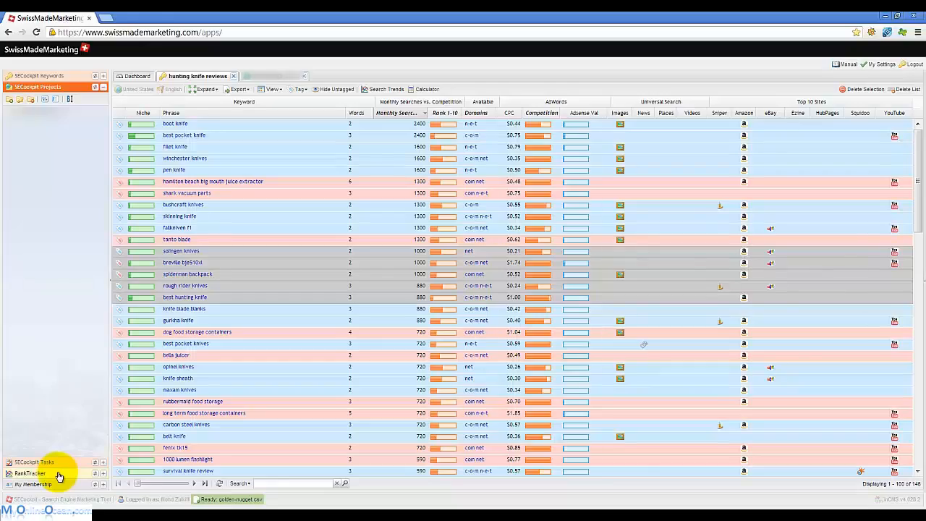
Create a new RankTracker domain entry for myonlineocean.com that tracks only the root domain.
{"action": "left_click", "coordinate": [59, 475]}
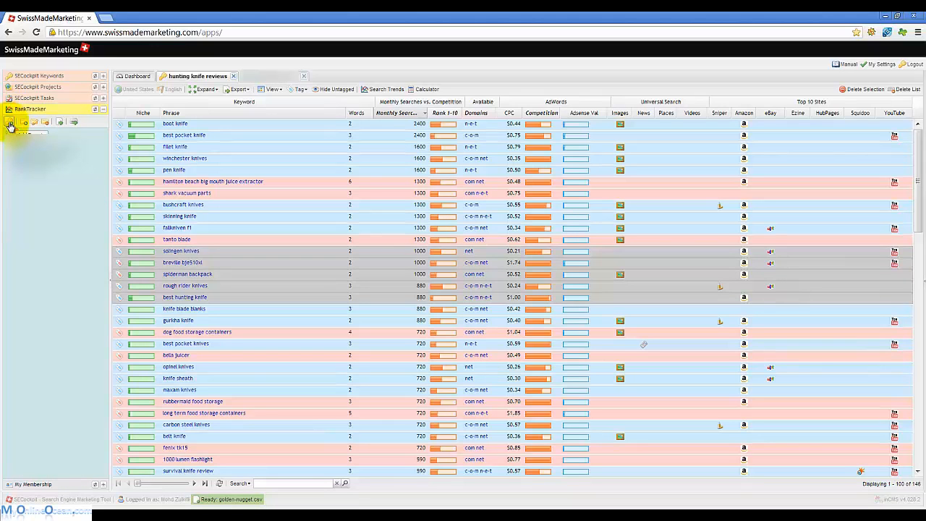
{"action": "left_click", "coordinate": [9, 123]}
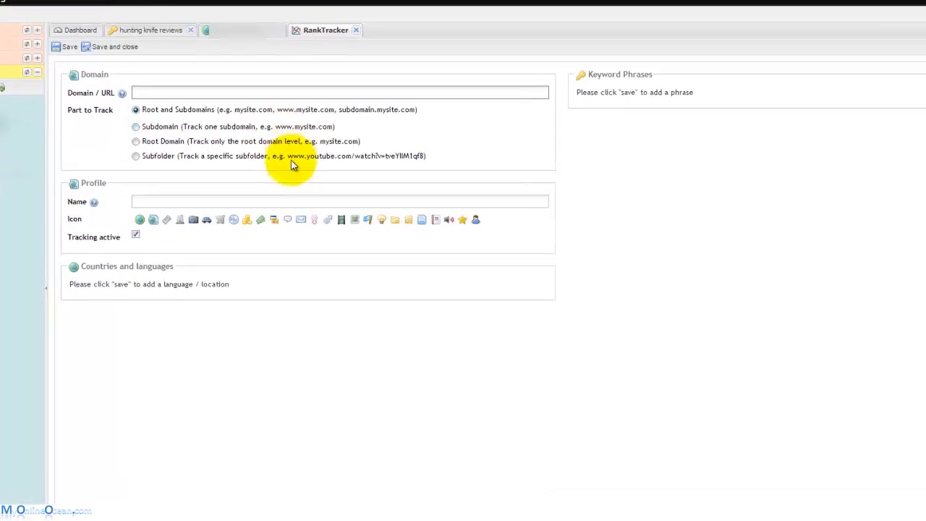
{"action": "left_click", "coordinate": [237, 94]}
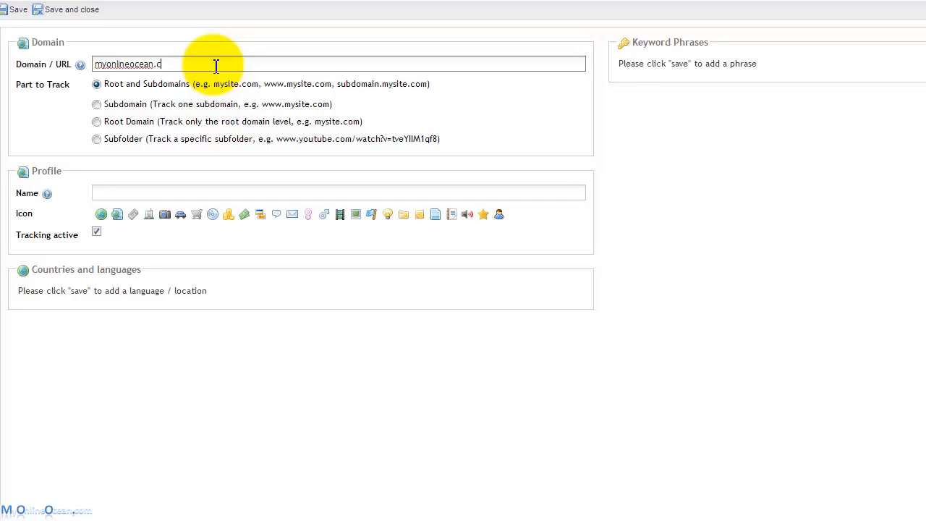
{"action": "left_click", "coordinate": [97, 122]}
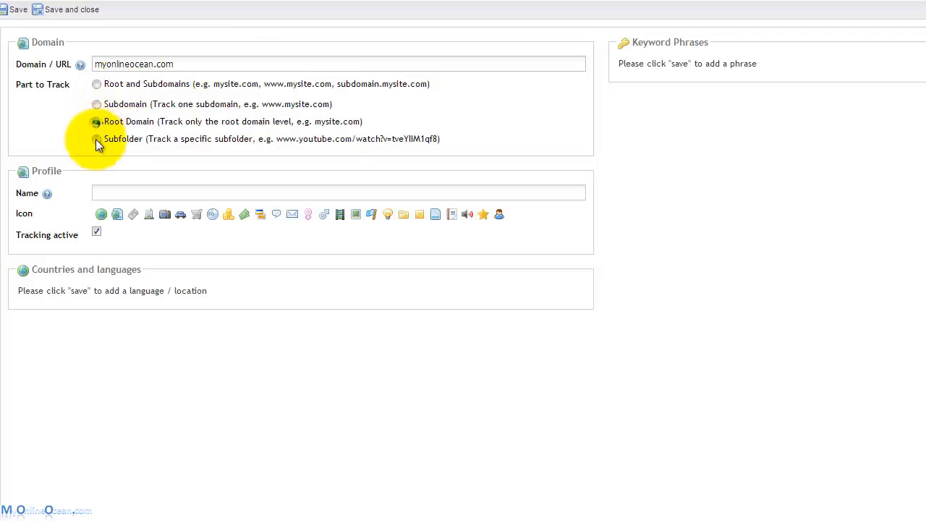
Name the tracking profile "My Online Ocean Ranking", give it the globe icon and save it.
{"action": "left_click", "coordinate": [111, 191]}
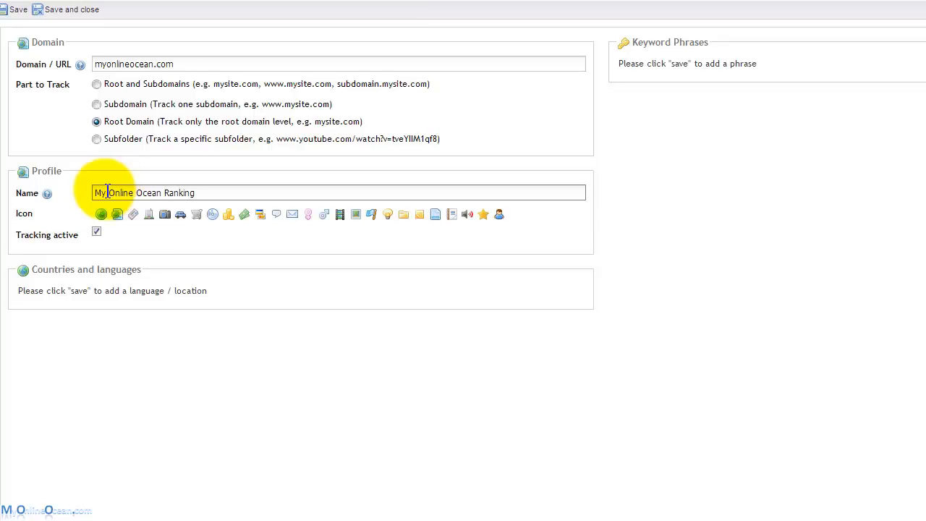
{"action": "left_click", "coordinate": [100, 214]}
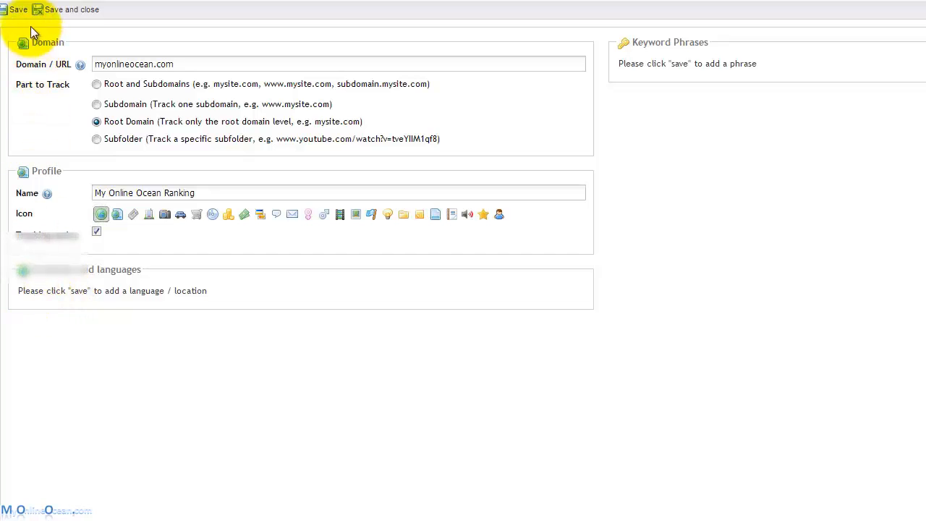
{"action": "left_click", "coordinate": [10, 11]}
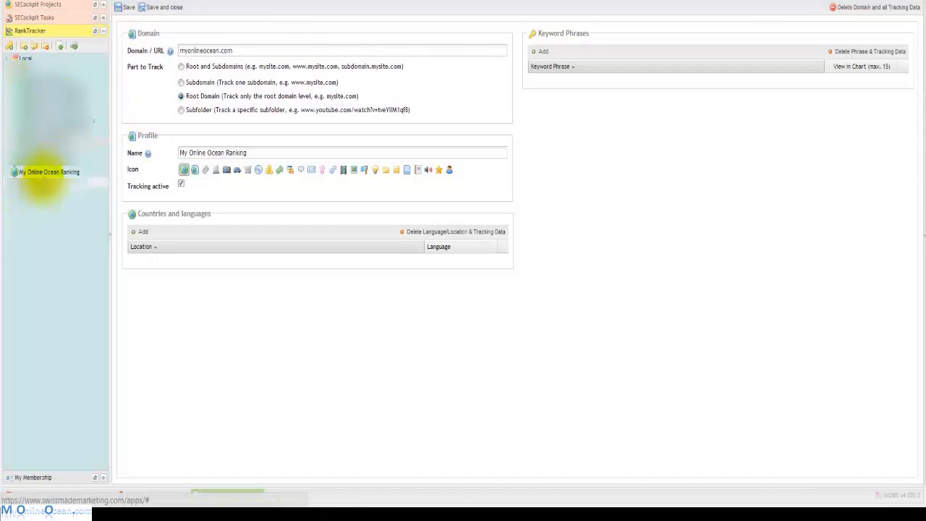
{"action": "left_click", "coordinate": [141, 232]}
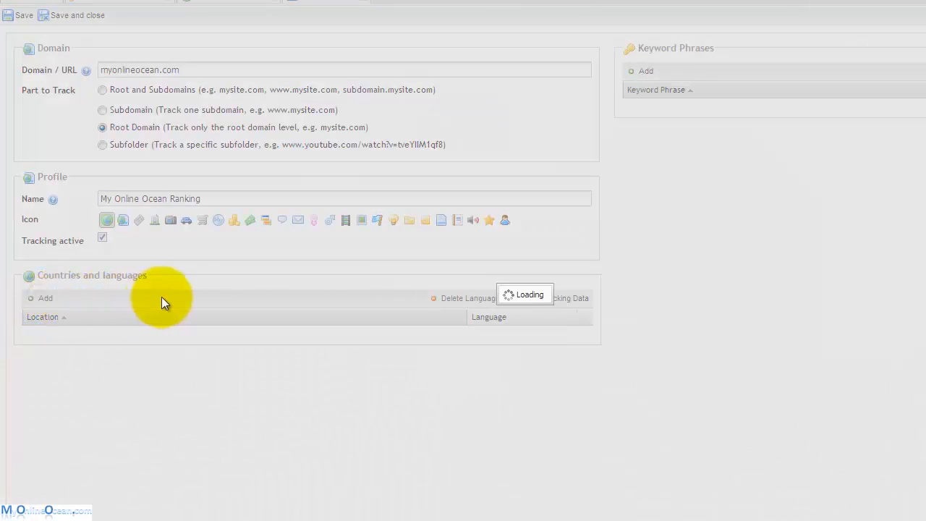
{"action": "left_click", "coordinate": [691, 296]}
{"action": "left_click", "coordinate": [691, 298]}
{"action": "left_click", "coordinate": [688, 317]}
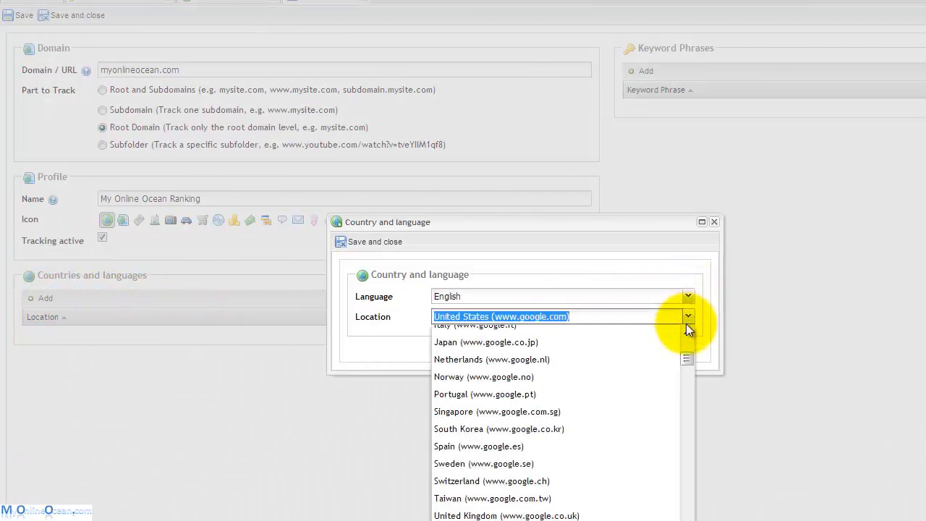
{"action": "left_click", "coordinate": [688, 316]}
{"action": "left_click", "coordinate": [389, 242]}
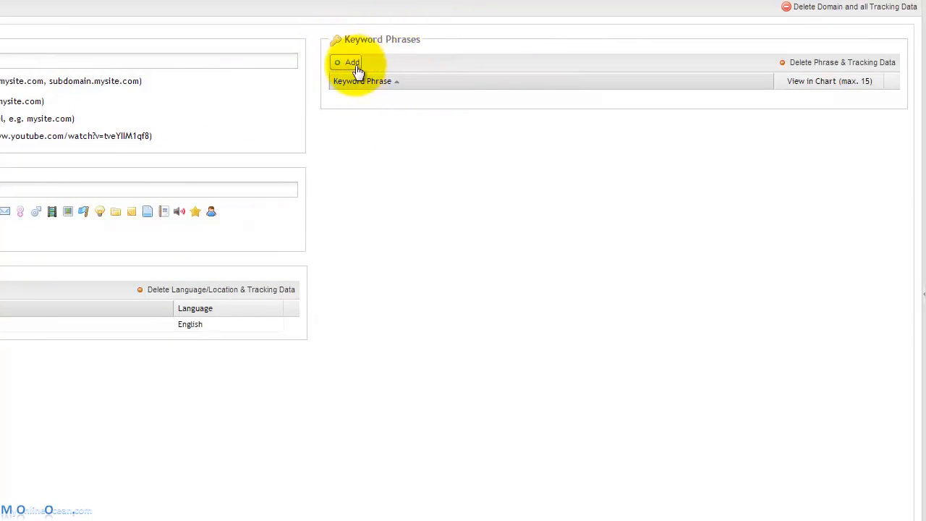
Open the window for adding keyword phrases to the domain and close it without entering any.
{"action": "left_click", "coordinate": [352, 65]}
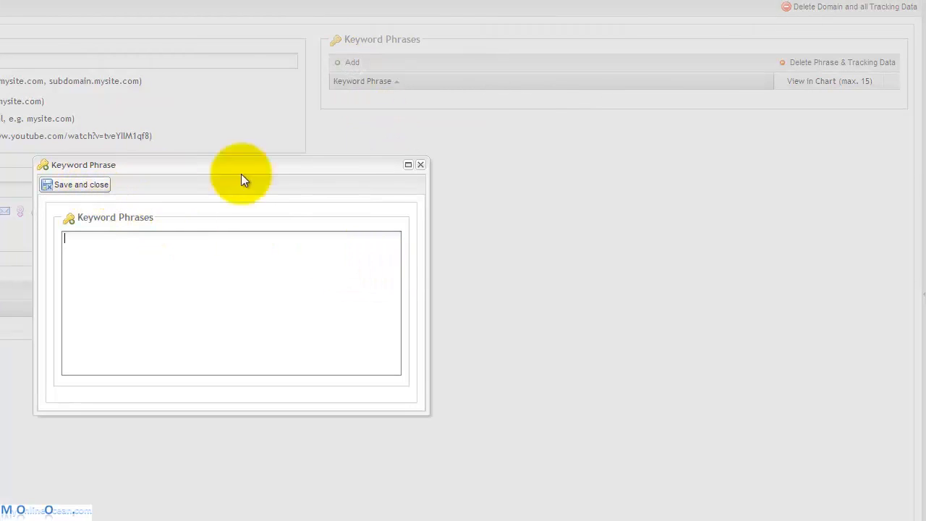
{"action": "left_click", "coordinate": [420, 165]}
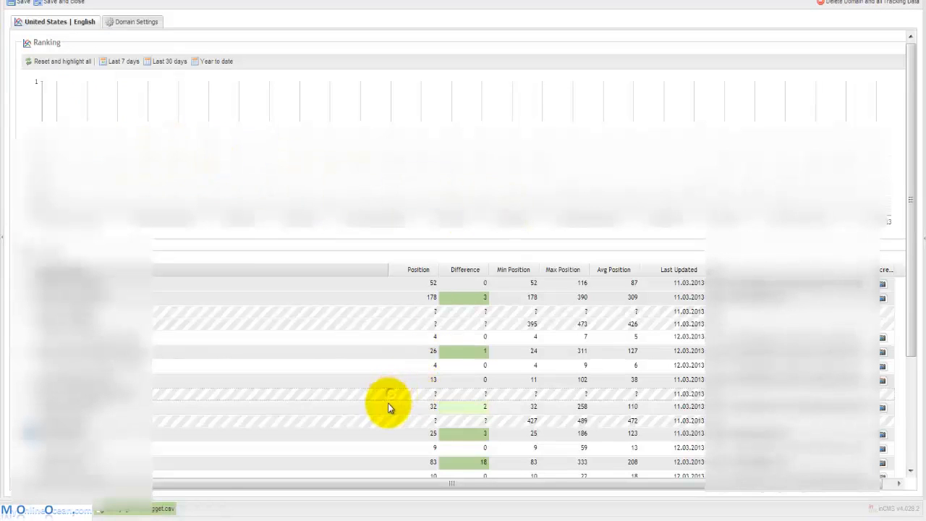
Highlight one keyword's ranking history in an already tracked domain's chart and review the positions and differences in the tracking table.
{"action": "left_click", "coordinate": [362, 436]}
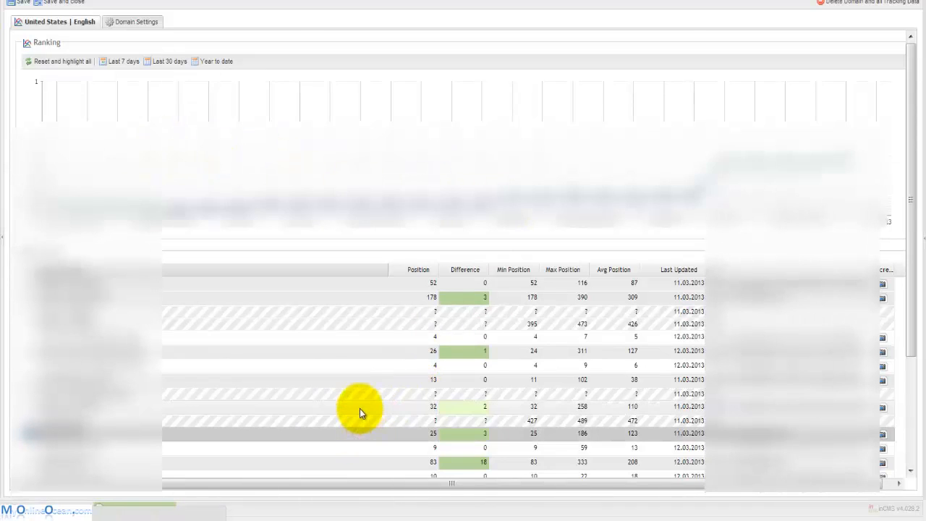
{"action": "scroll", "coordinate": [359, 405], "scroll_direction": "down", "scroll_amount": 4}
{"action": "scroll", "coordinate": [374, 233], "scroll_direction": "up", "scroll_amount": 4}
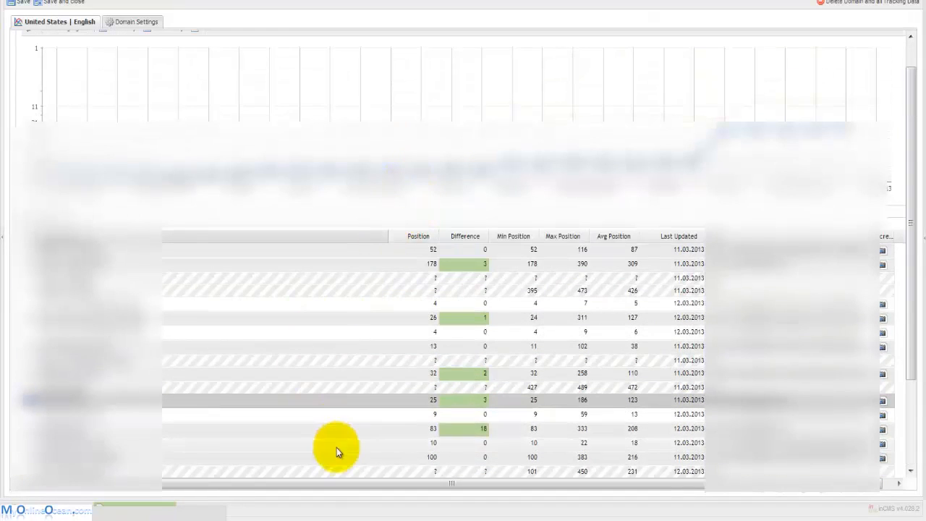
{"action": "scroll", "coordinate": [335, 445], "scroll_direction": "down", "scroll_amount": 4}
{"action": "scroll", "coordinate": [326, 423], "scroll_direction": "up", "scroll_amount": 5}
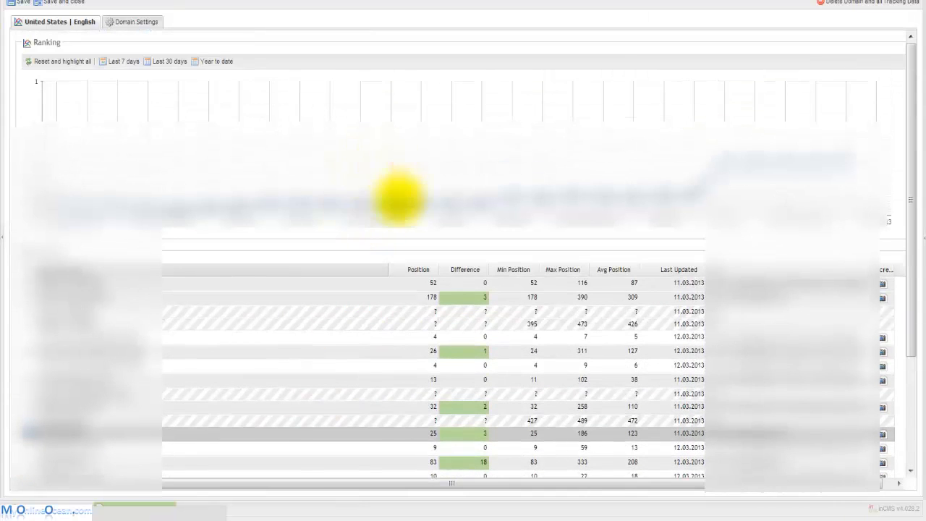
{"action": "scroll", "coordinate": [309, 307], "scroll_direction": "down", "scroll_amount": 4}
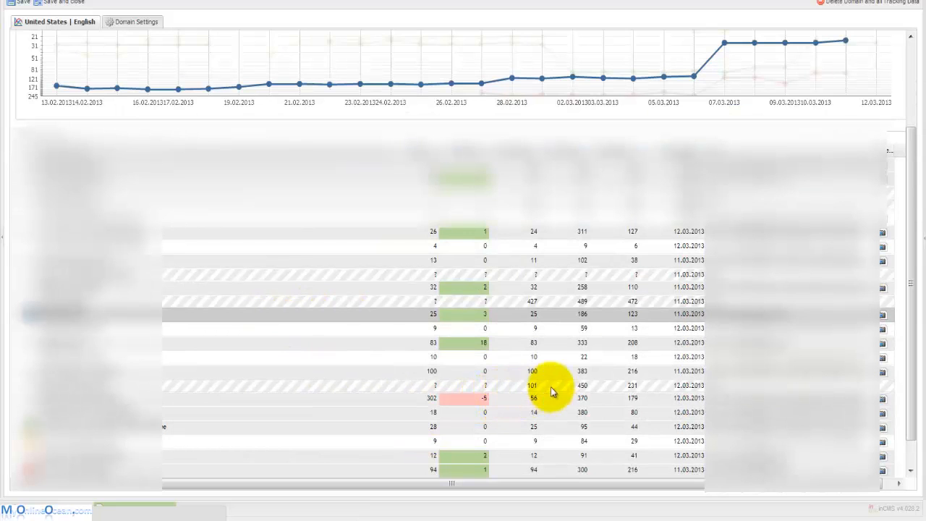
{"action": "scroll", "coordinate": [600, 334], "scroll_direction": "up", "scroll_amount": 1}
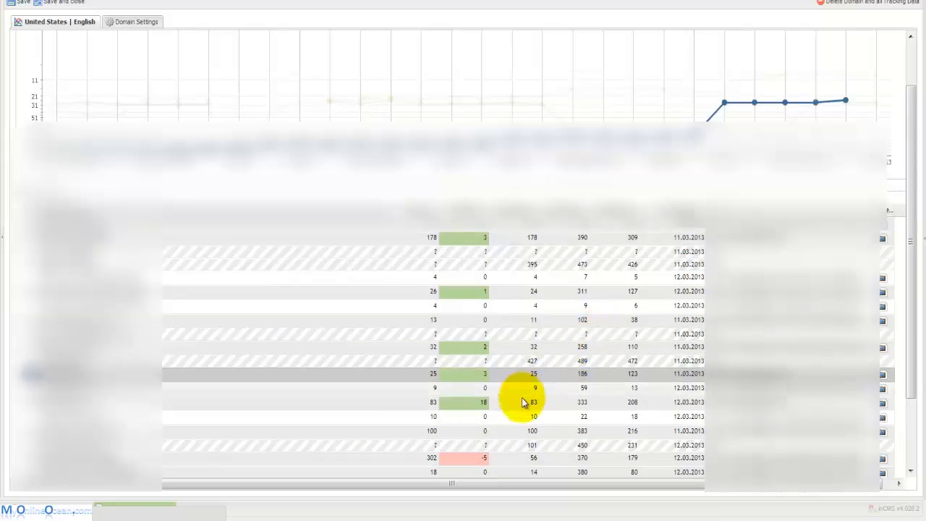
{"action": "scroll", "coordinate": [543, 371], "scroll_direction": "down", "scroll_amount": 2}
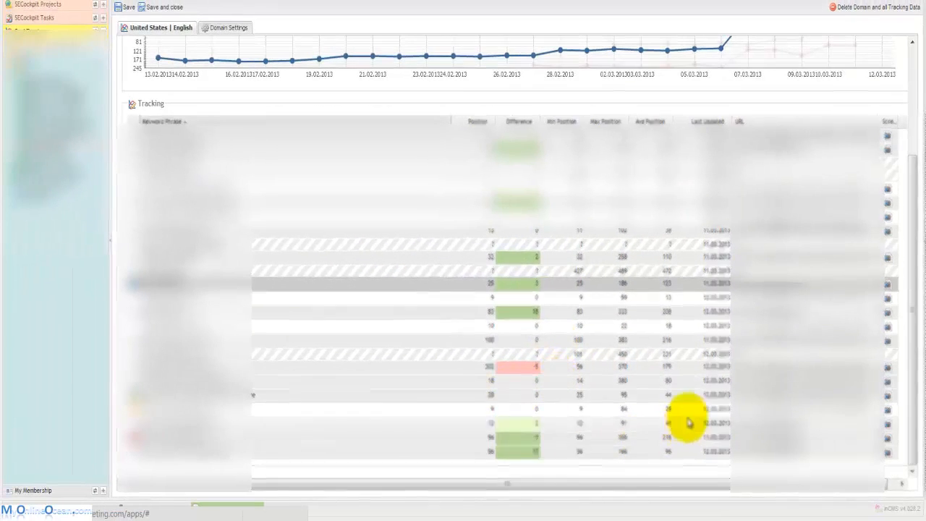
Open the Backlinks Indexer settings from SECockpit Projects and read about automatic submission, unindexed backlinks and the lifetime discount.
{"action": "left_click", "coordinate": [78, 5]}
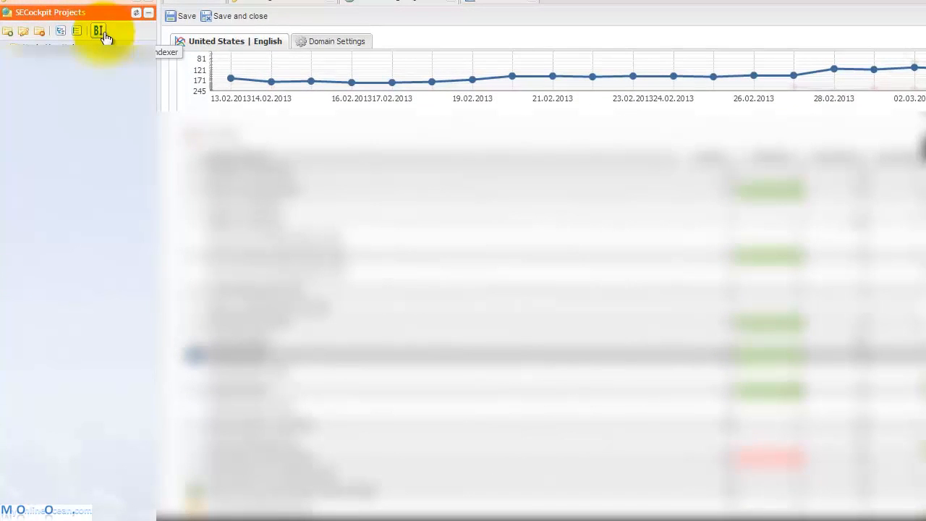
{"action": "left_click", "coordinate": [99, 32]}
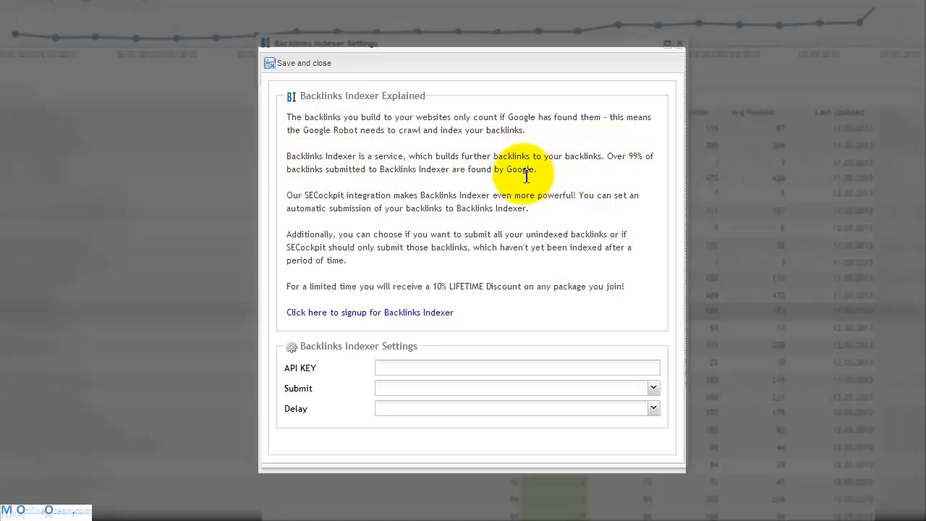
{"action": "left_click_drag", "start_coordinate": [282, 208], "coordinate": [559, 208]}
{"action": "left_click", "coordinate": [557, 210]}
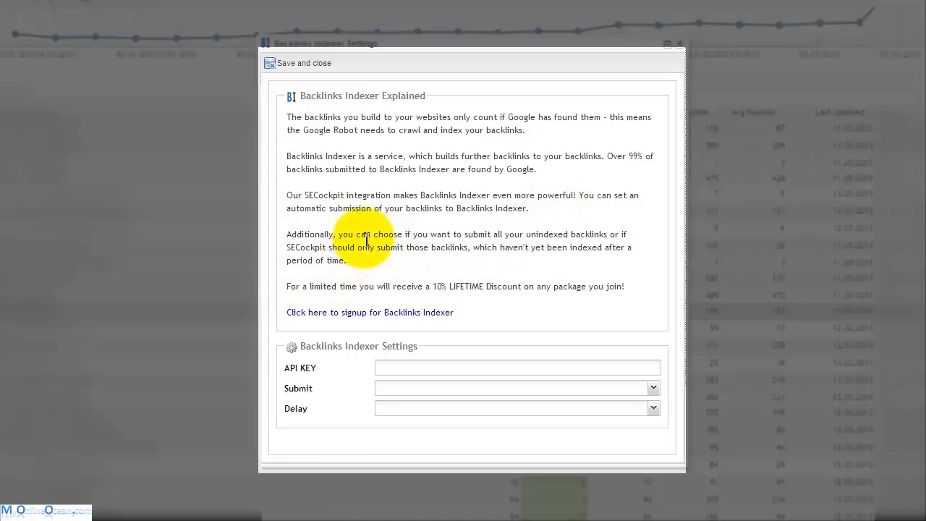
{"action": "left_click_drag", "start_coordinate": [338, 235], "coordinate": [365, 264]}
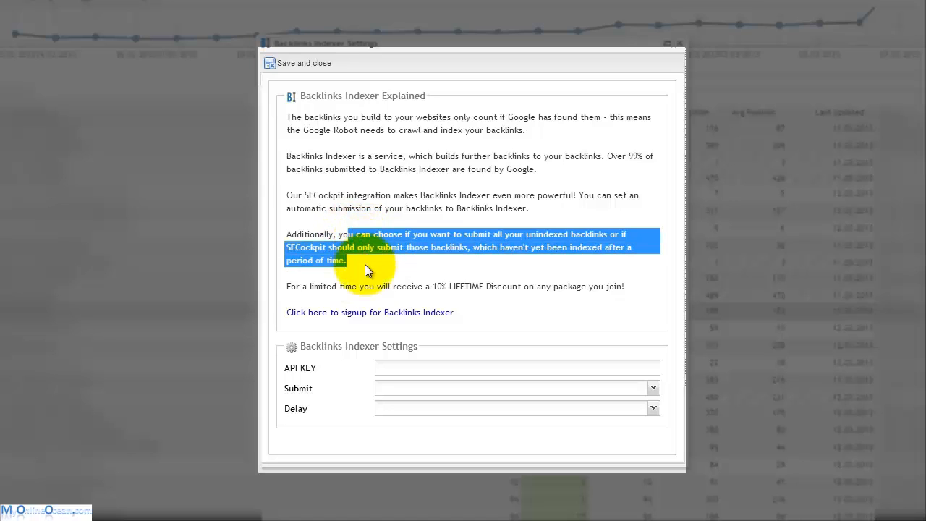
{"action": "left_click", "coordinate": [365, 266]}
{"action": "left_click_drag", "start_coordinate": [426, 287], "coordinate": [628, 288]}
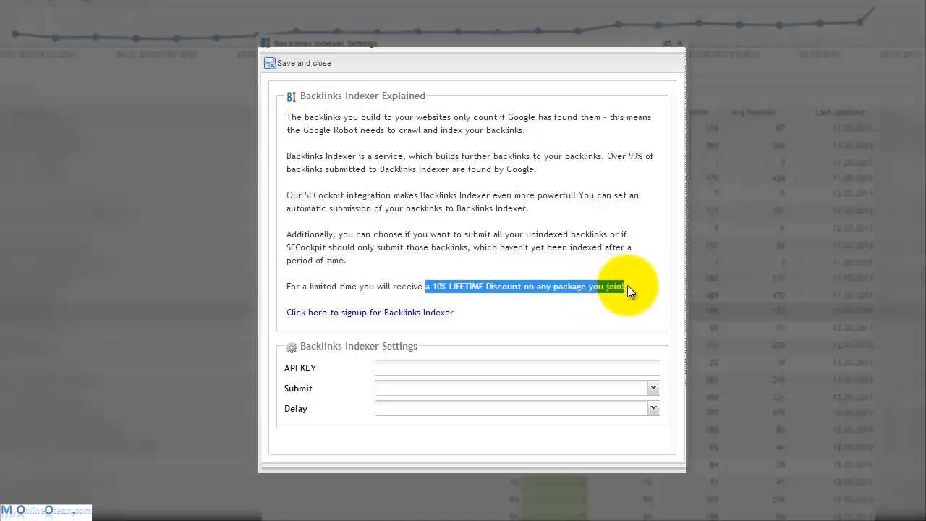
{"action": "left_click", "coordinate": [586, 307]}
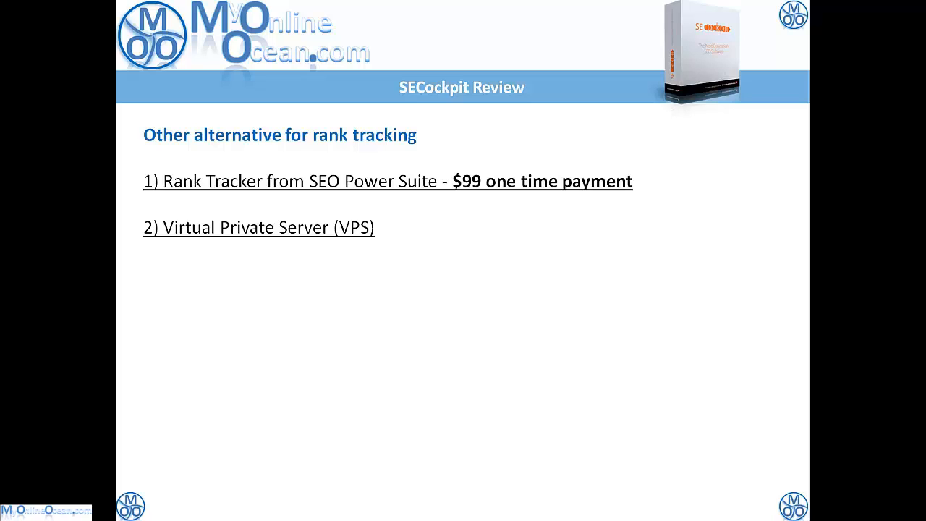
{"action": "key", "text": "Right"}
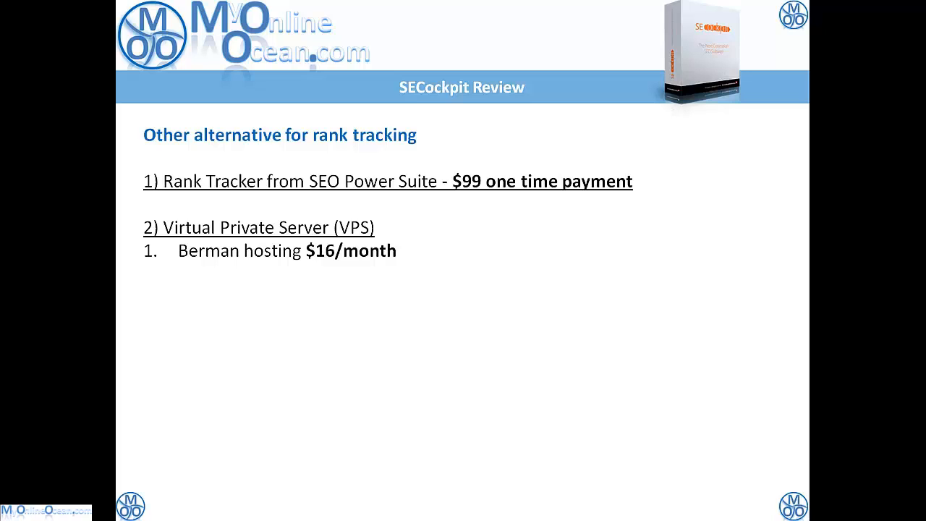
{"action": "key", "text": "Right"}
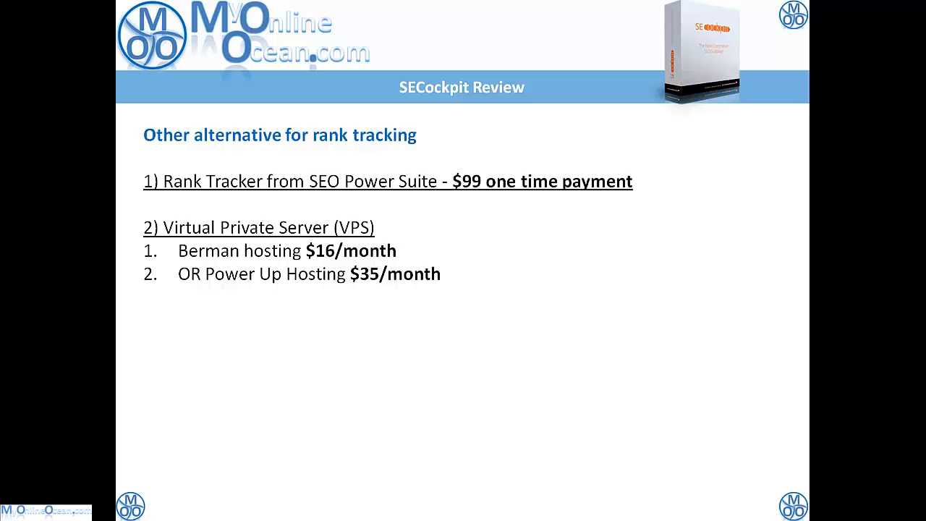
{"action": "key", "text": "Right"}
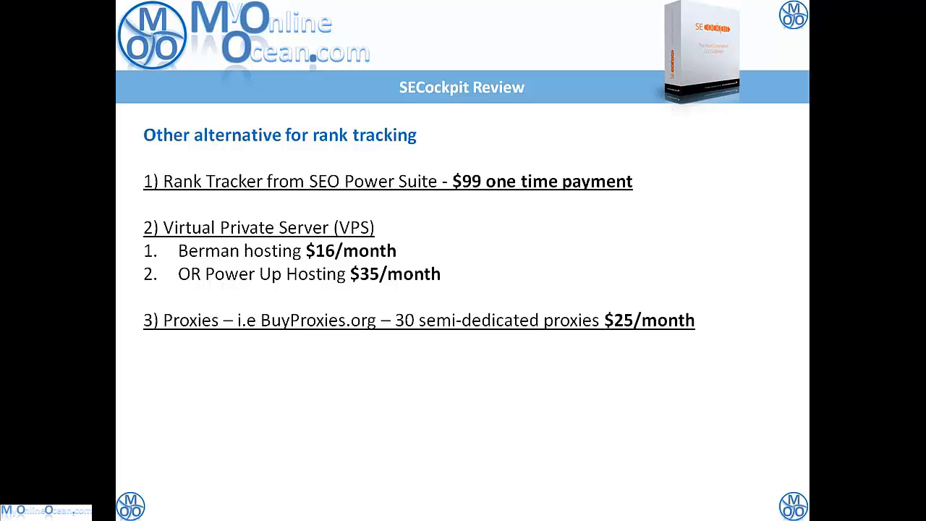
{"action": "key", "text": "Right"}
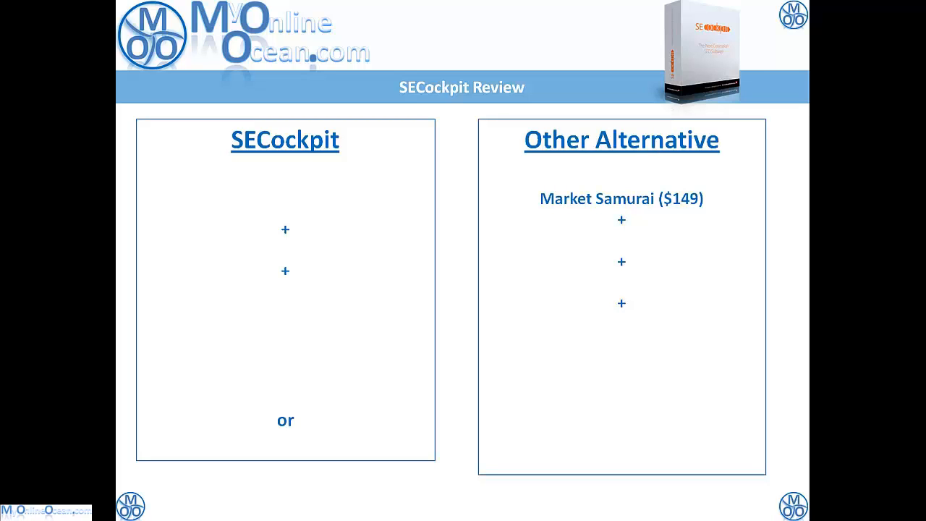
{"action": "key", "text": "Right"}
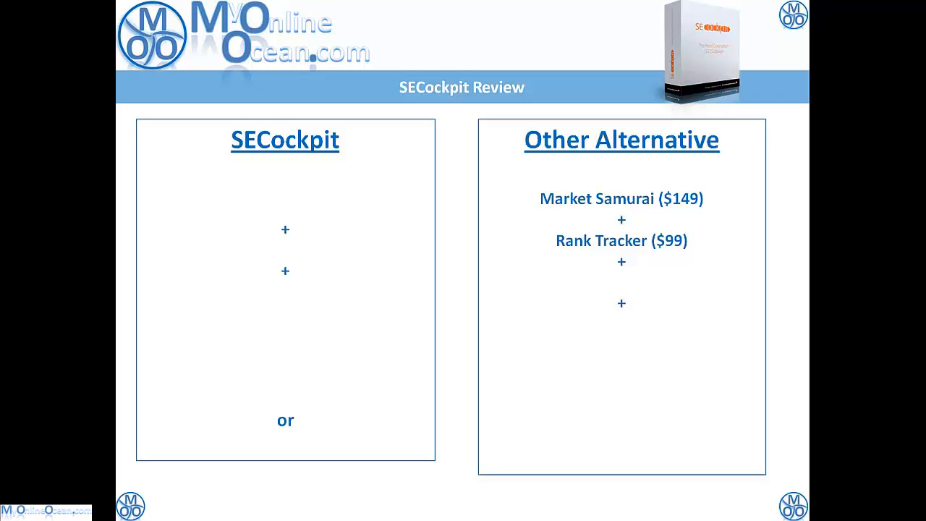
{"action": "key", "text": "Right"}
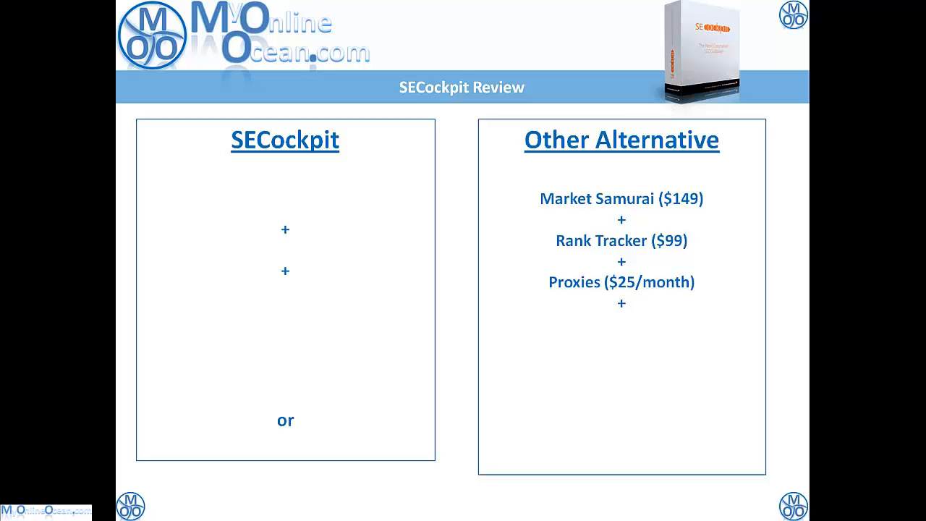
{"action": "key", "text": "Right"}
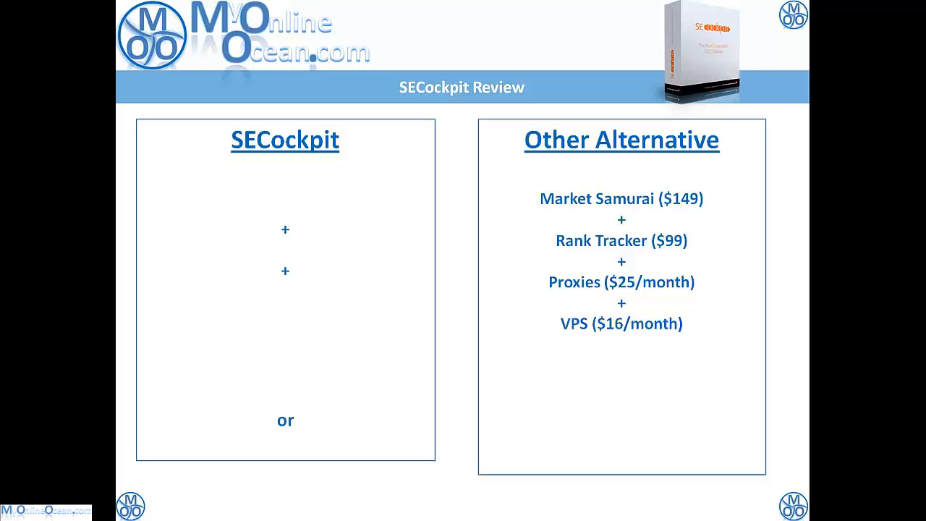